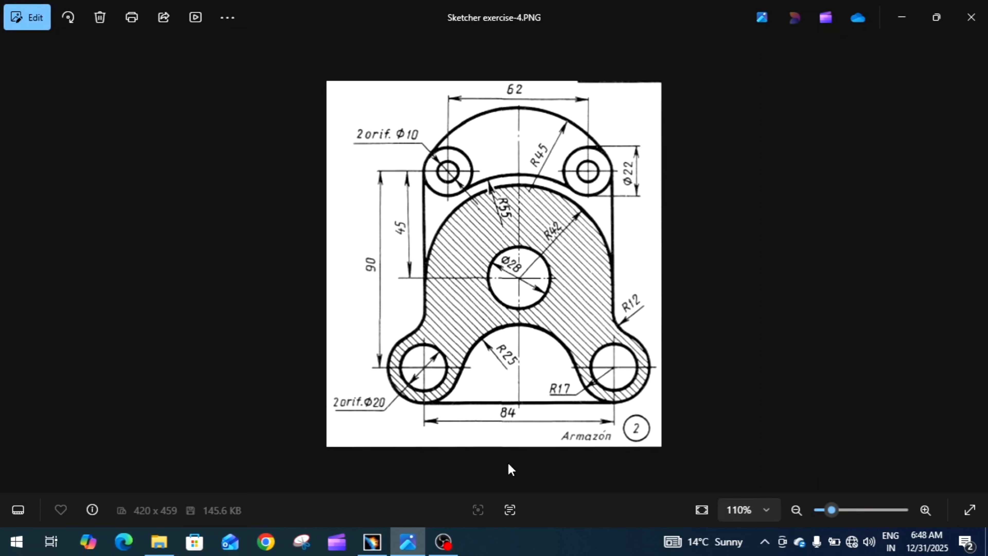
Step: Switch to CATIA V5 and start a new sketch on the xy plane
{"action": "left_click", "coordinate": [371, 541]}
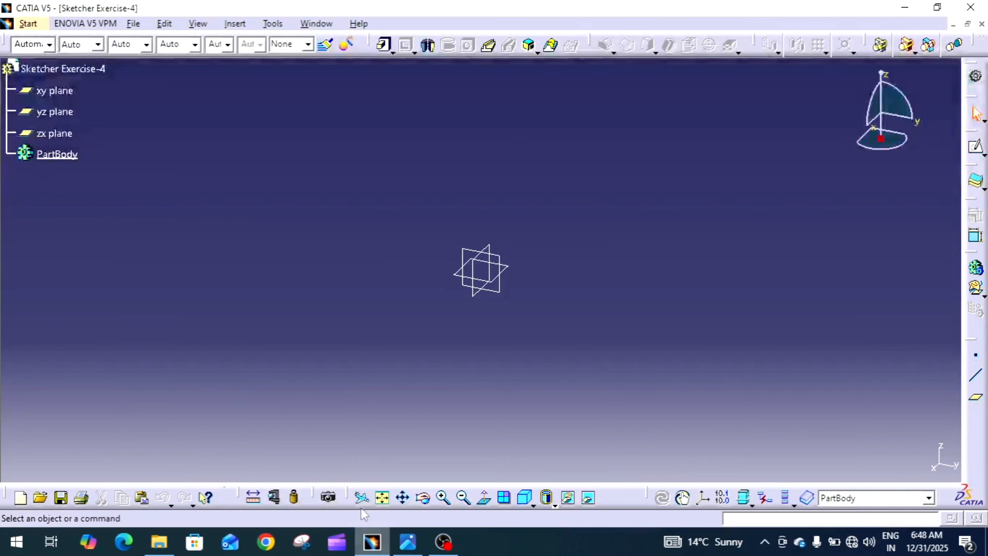
{"action": "left_click", "coordinate": [62, 93]}
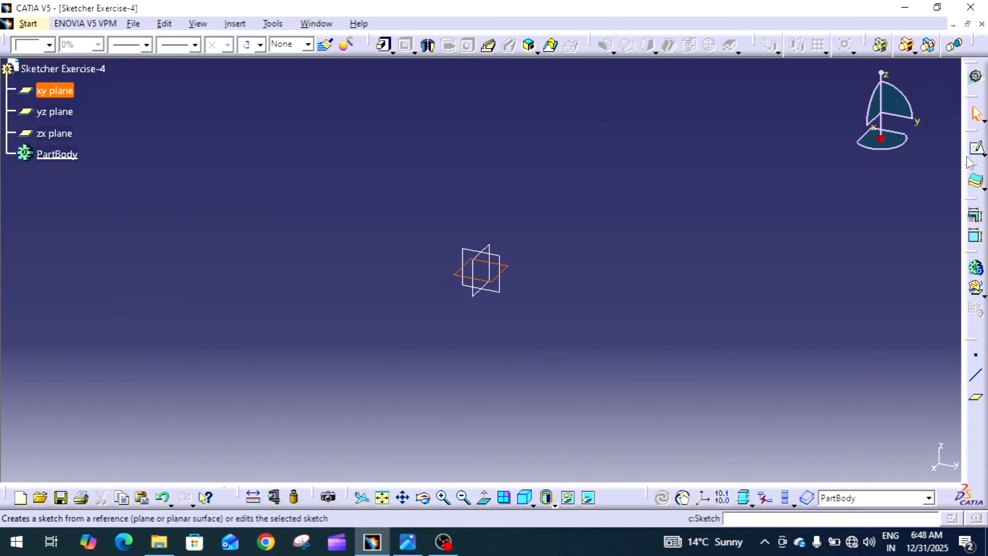
{"action": "left_click", "coordinate": [975, 151]}
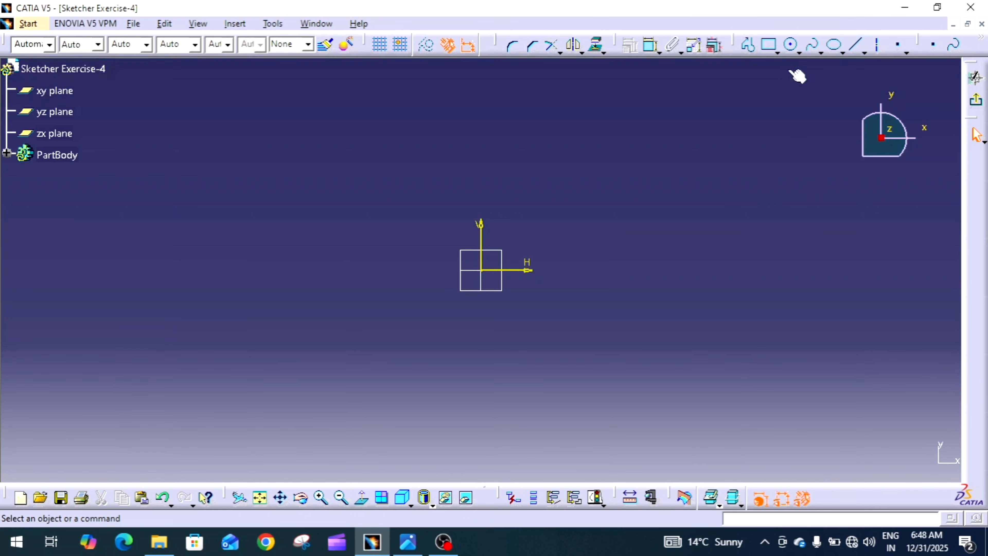
Step: Draw a circle about 51 mm in diameter centred on the sketch origin
{"action": "left_click", "coordinate": [793, 45]}
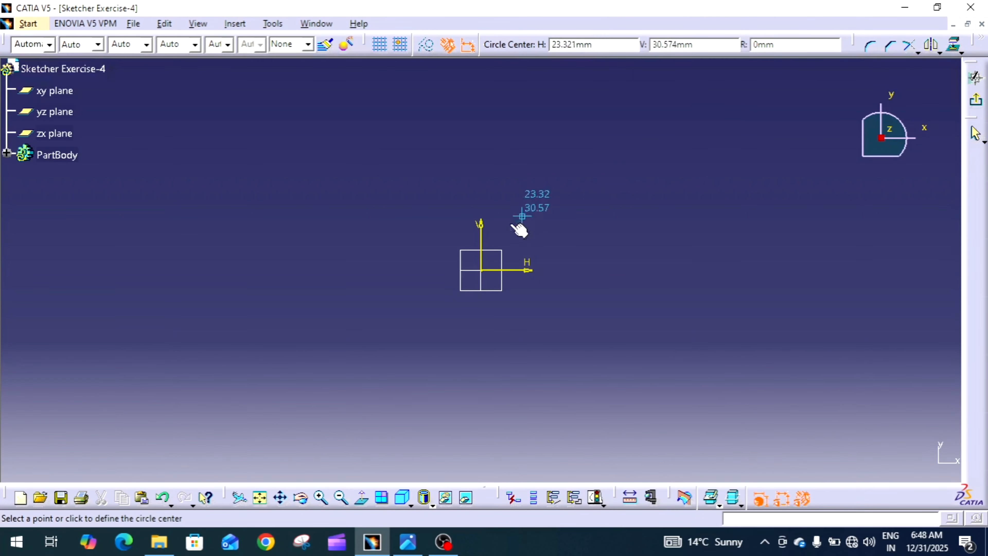
{"action": "left_click", "coordinate": [481, 269]}
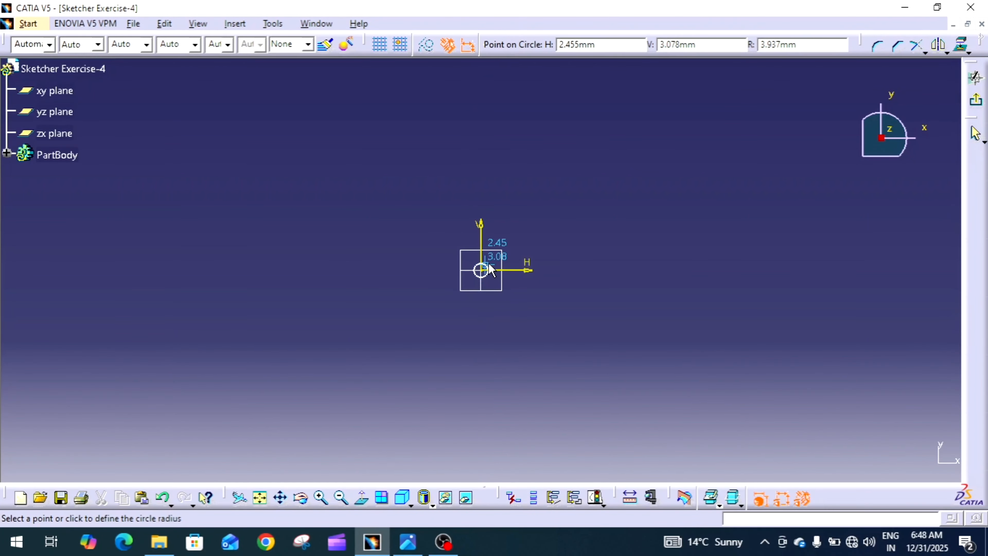
{"action": "left_click", "coordinate": [521, 245]}
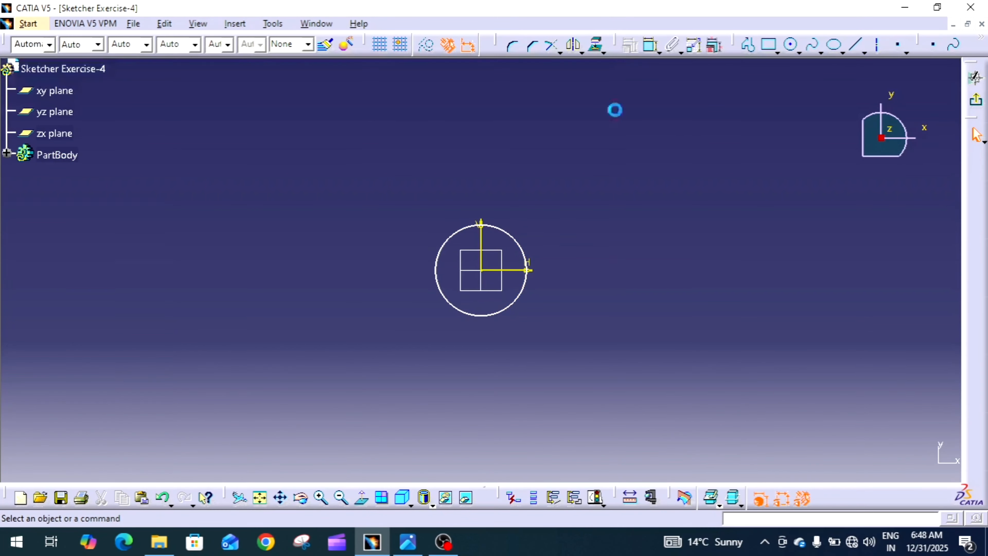
Step: Dimension the origin circle's diameter and set it to 28 mm
{"action": "left_click", "coordinate": [652, 45]}
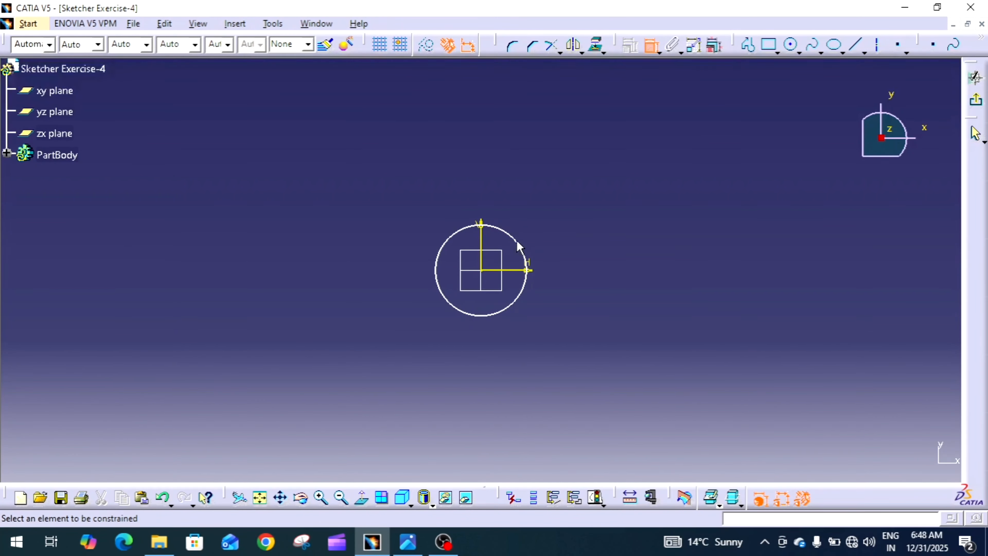
{"action": "left_click", "coordinate": [524, 253]}
{"action": "left_click", "coordinate": [593, 235]}
{"action": "double_click", "coordinate": [580, 228]}
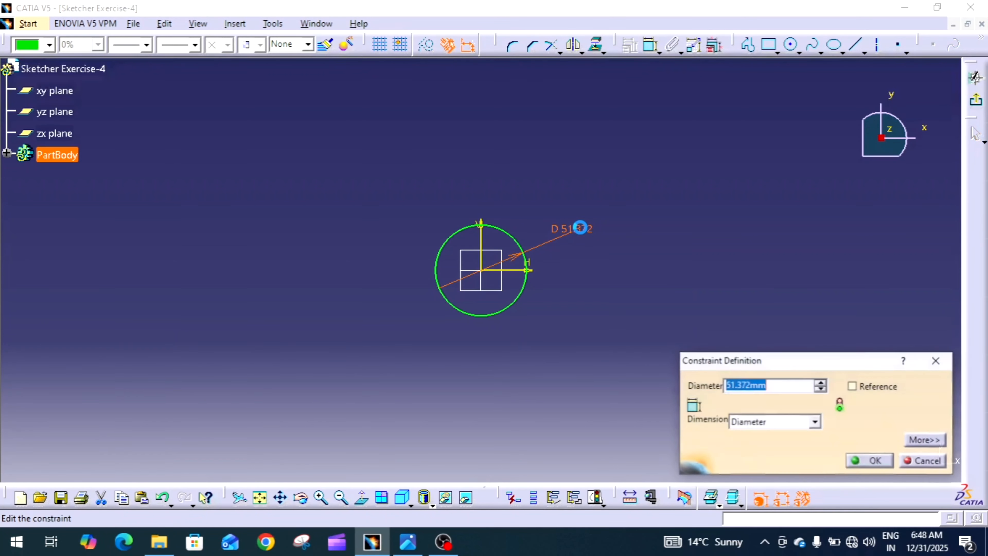
{"action": "type", "text": "28"}
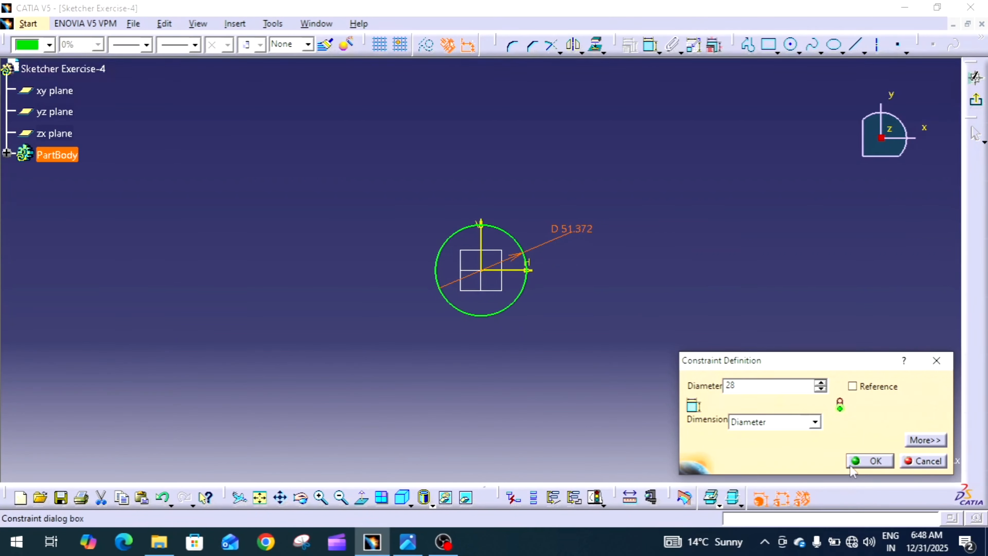
{"action": "left_click", "coordinate": [869, 461]}
Step: Draw a larger circle about 66 mm in diameter around the 28 mm circle, centred on the origin
{"action": "mouse_move", "coordinate": [668, 307]}
{"action": "middle_mouse_down"}
{"action": "mouse_move", "coordinate": [701, 247]}
{"action": "mouse_move", "coordinate": [692, 259]}
{"action": "mouse_move", "coordinate": [699, 232]}
{"action": "mouse_move", "coordinate": [697, 265]}
{"action": "mouse_move", "coordinate": [685, 263]}
{"action": "middle_mouse_up"}
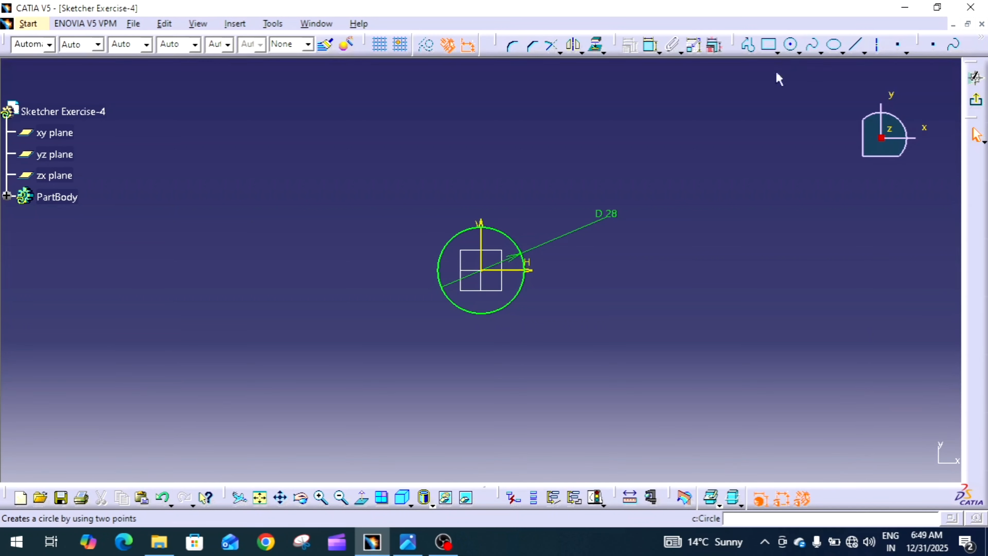
{"action": "left_click", "coordinate": [790, 44]}
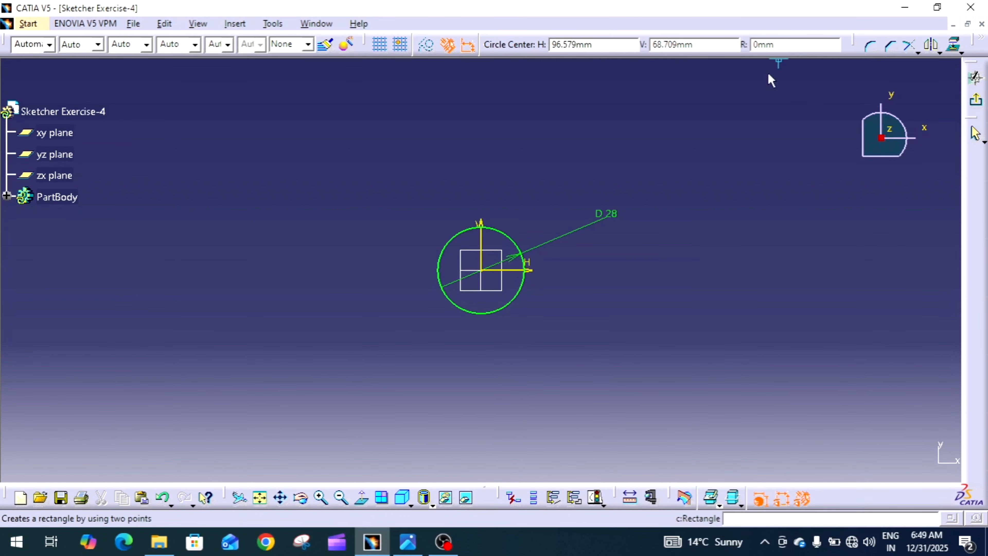
{"action": "left_click", "coordinate": [482, 271]}
{"action": "left_click", "coordinate": [552, 197]}
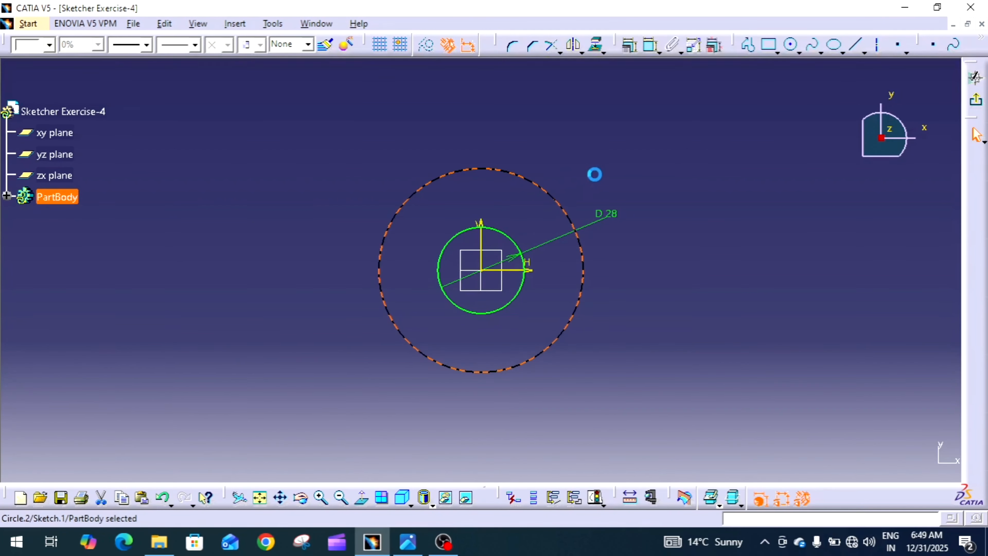
Step: Dimension the outer circle, change the dimension type to Radius and set it to 47 mm
{"action": "left_click", "coordinate": [651, 44]}
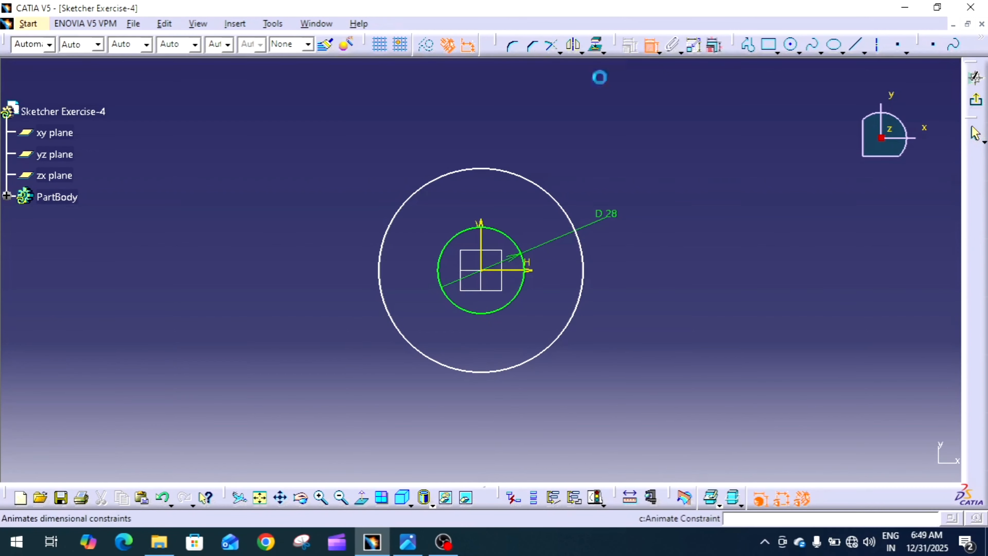
{"action": "left_click", "coordinate": [533, 183]}
{"action": "left_click", "coordinate": [569, 153]}
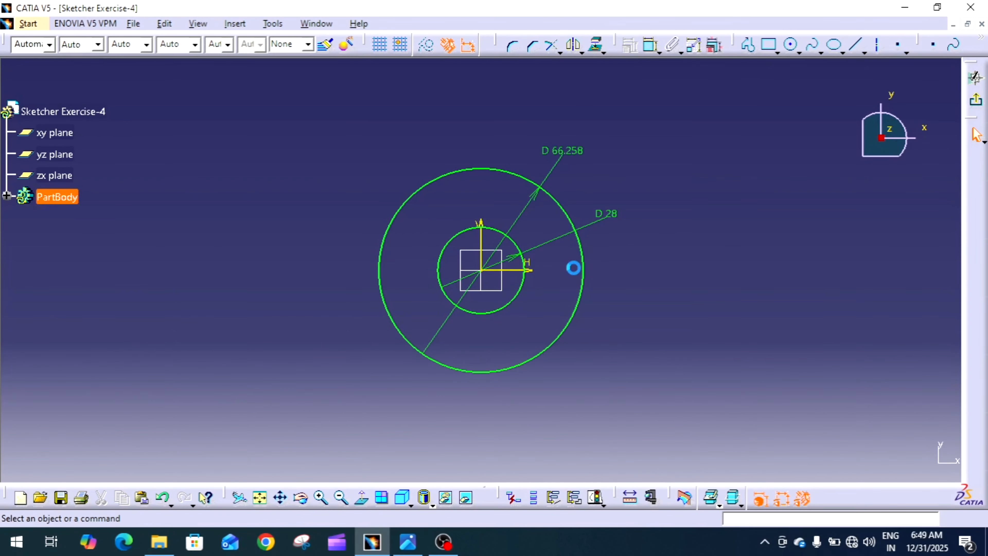
{"action": "double_click", "coordinate": [570, 151]}
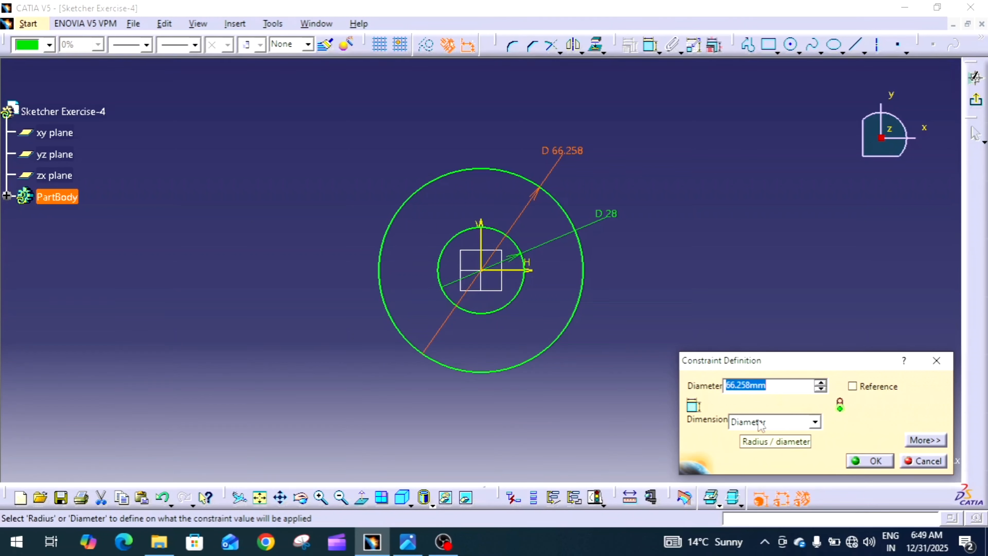
{"action": "left_click", "coordinate": [759, 422]}
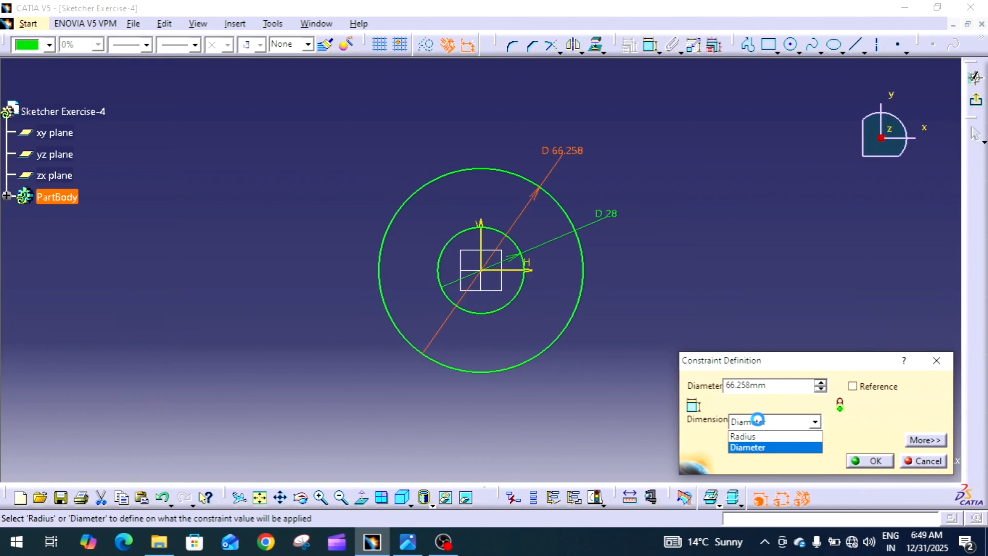
{"action": "left_click", "coordinate": [758, 437]}
{"action": "double_click", "coordinate": [785, 385]}
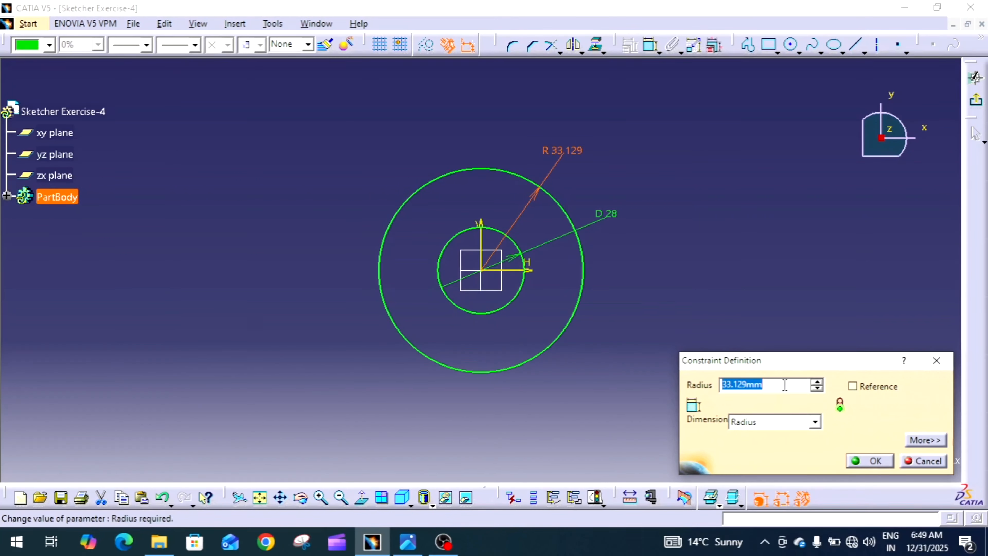
{"action": "type", "text": "47"}
{"action": "key", "text": "Return"}
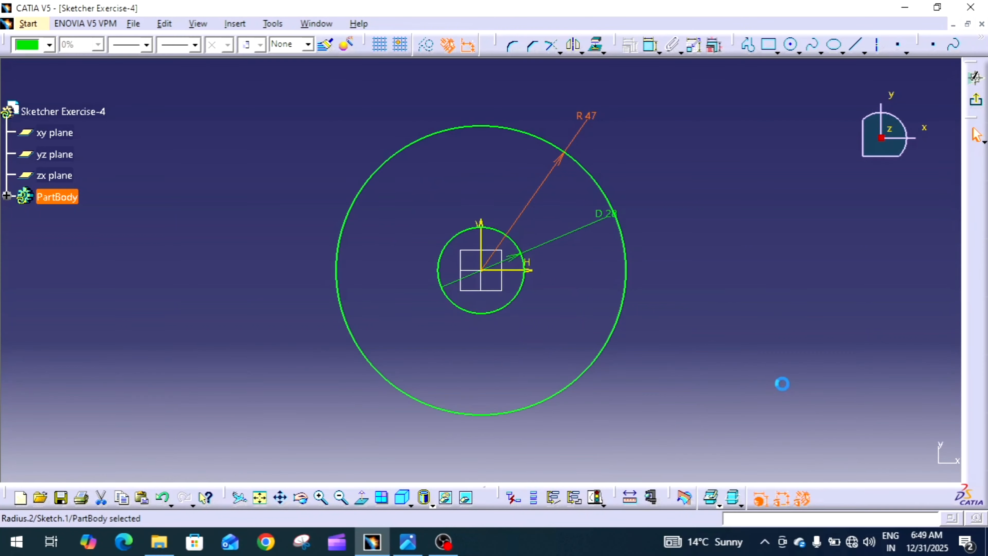
Step: Check the outer circle's radius on the reference drawing and set its dimension to 42 mm
{"action": "left_click", "coordinate": [409, 542]}
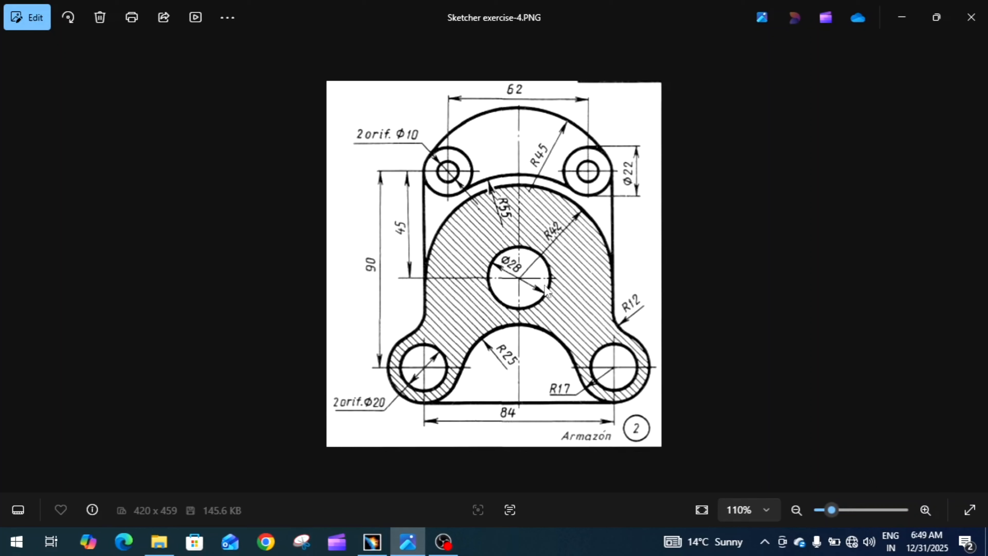
{"action": "left_click", "coordinate": [372, 542]}
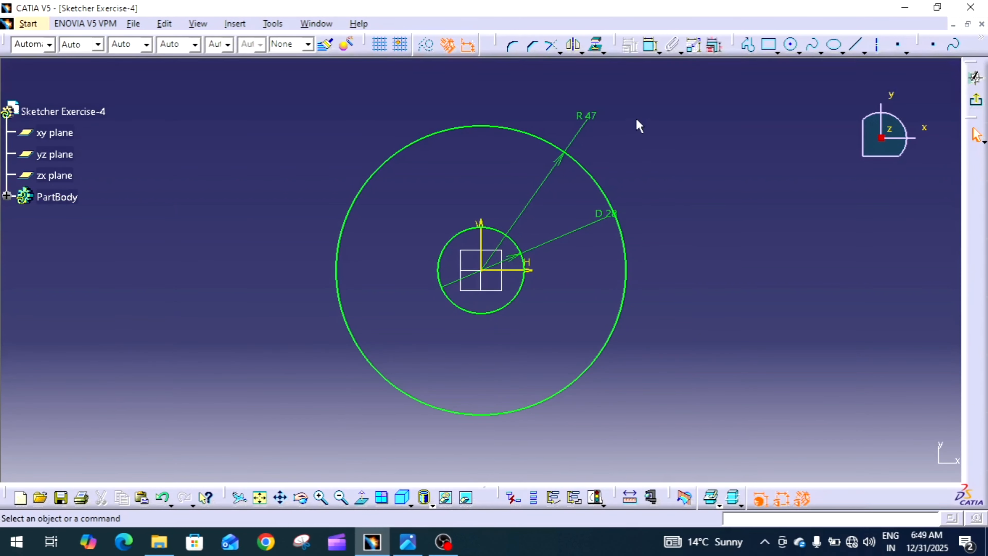
{"action": "double_click", "coordinate": [589, 117]}
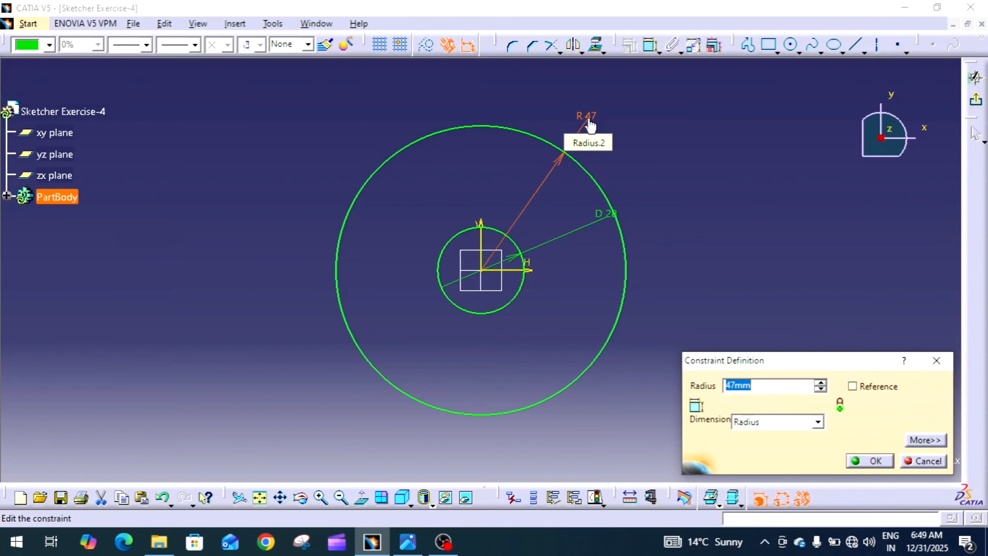
{"action": "key", "text": "Right"}
{"action": "type", "text": "2"}
{"action": "key", "text": "Return"}
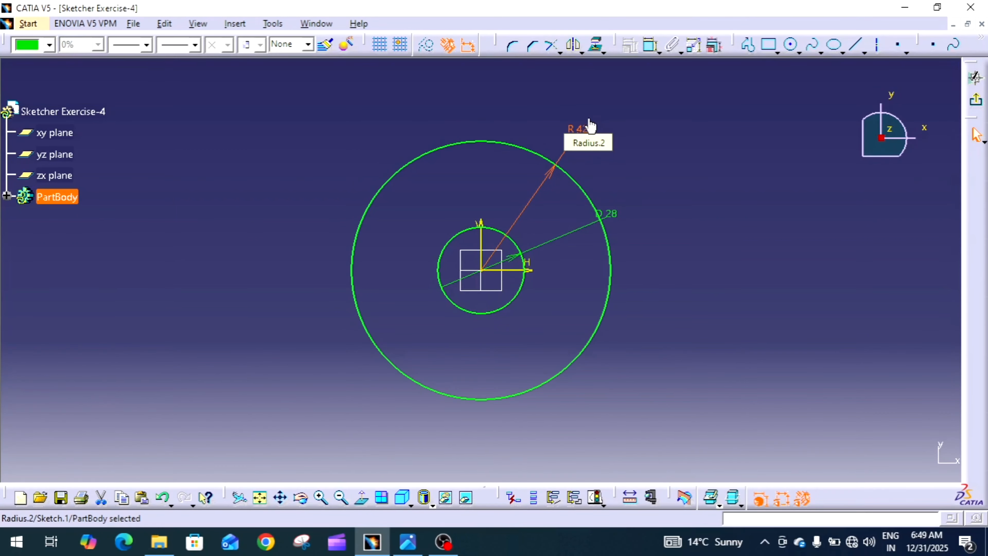
{"action": "left_click", "coordinate": [660, 205]}
Step: Draw a small circle above and to the left of the R42 circle
{"action": "mouse_move", "coordinate": [660, 205]}
{"action": "middle_mouse_down"}
{"action": "mouse_move", "coordinate": [646, 284]}
{"action": "mouse_move", "coordinate": [677, 230]}
{"action": "mouse_move", "coordinate": [652, 267]}
{"action": "middle_mouse_up"}
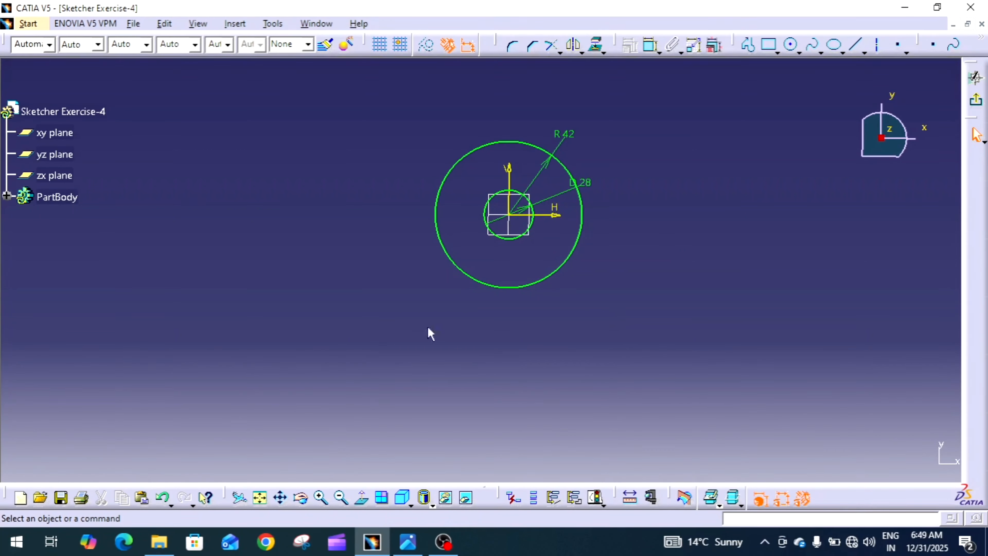
{"action": "middle_click_drag", "start_coordinate": [588, 201], "coordinate": [572, 267]}
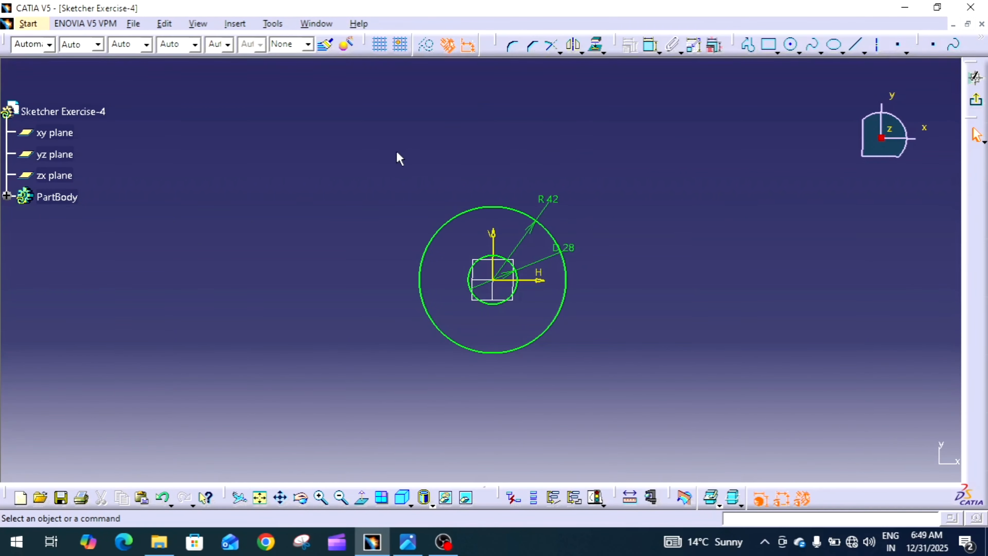
{"action": "left_click", "coordinate": [790, 45]}
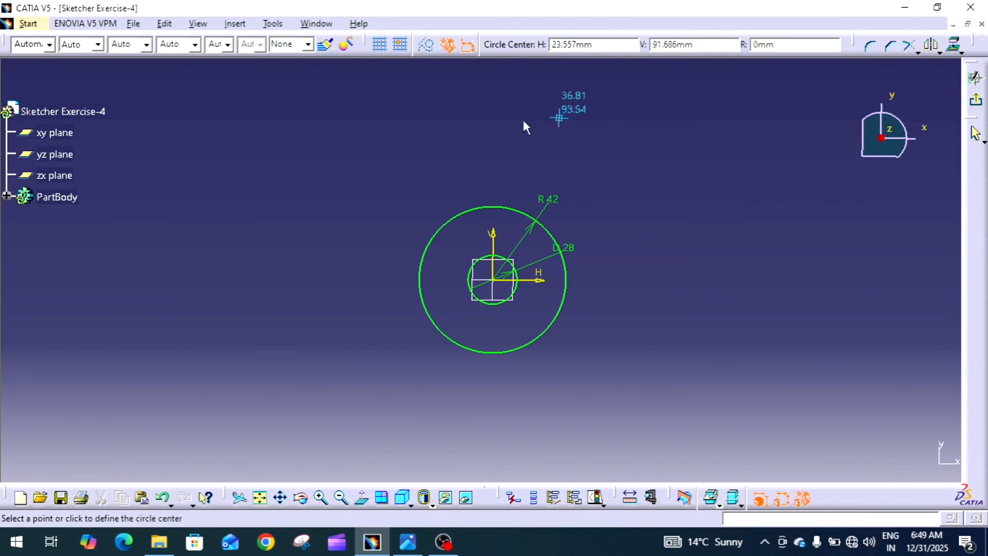
{"action": "left_click", "coordinate": [413, 145]}
{"action": "left_click", "coordinate": [426, 145]}
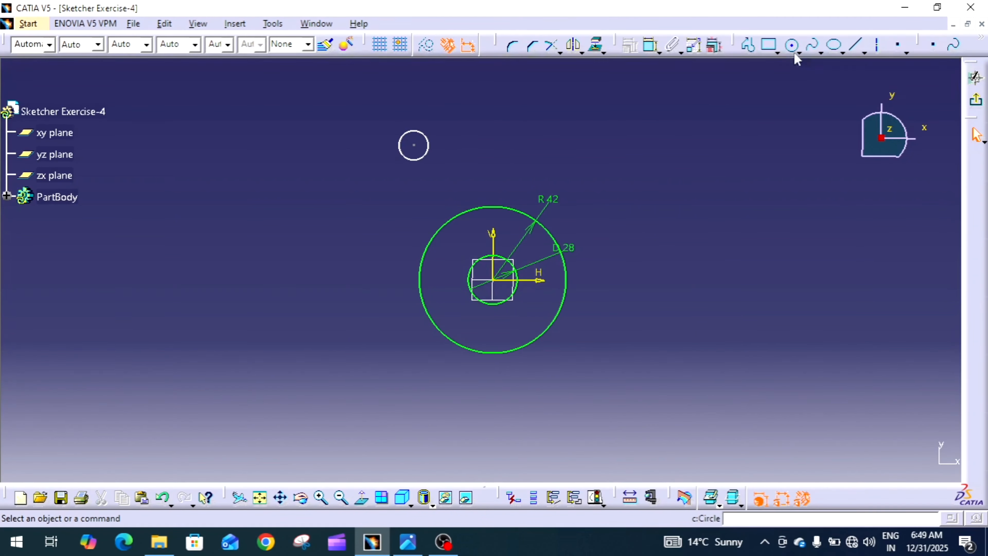
Step: Draw a second small circle above and to the right of the R42 circle and delete it
{"action": "left_click", "coordinate": [792, 47]}
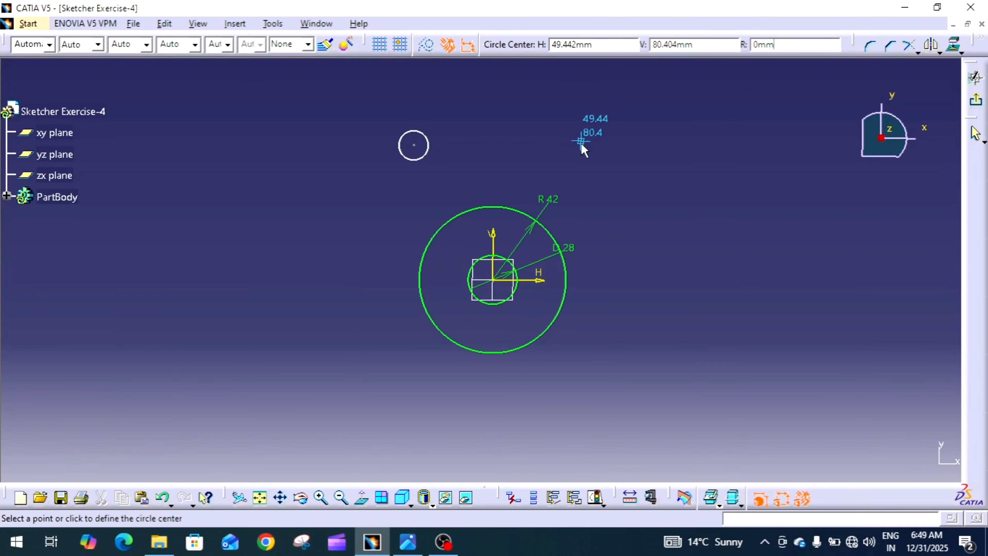
{"action": "left_click", "coordinate": [569, 147]}
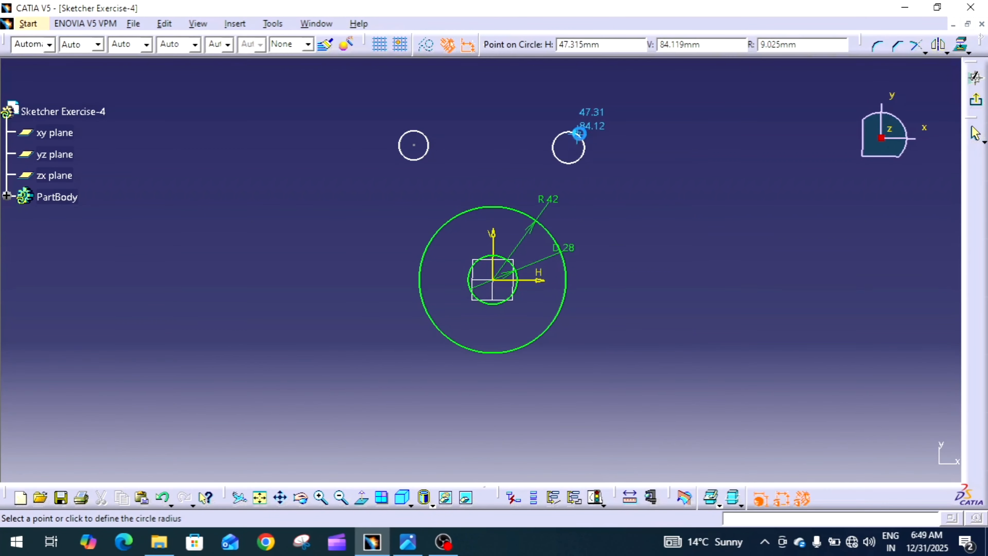
{"action": "left_click", "coordinate": [584, 145]}
{"action": "left_click", "coordinate": [709, 132]}
{"action": "left_click_drag", "start_coordinate": [534, 113], "coordinate": [634, 187]}
{"action": "key", "text": "Delete"}
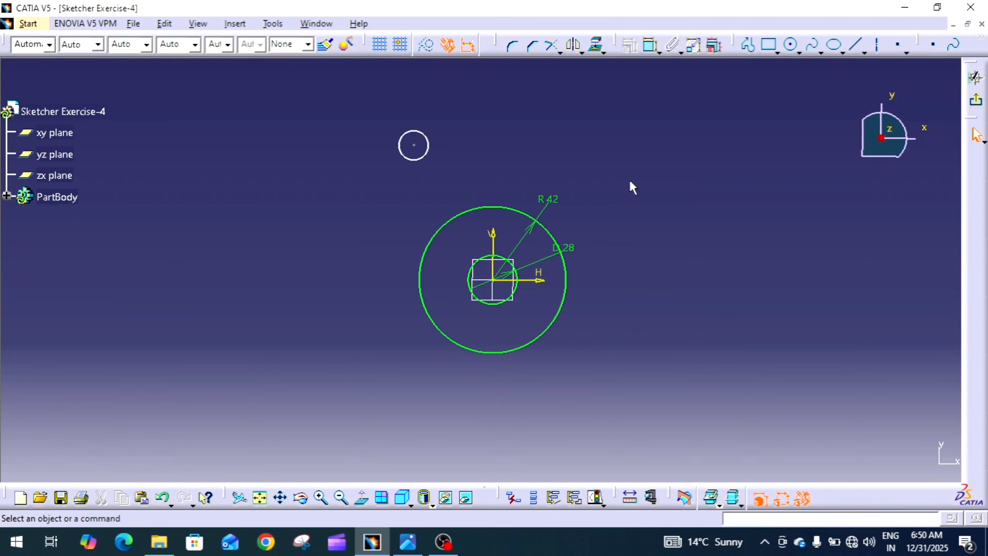
Step: Move the small circle to the upper right of the R42 circle and draw another circle below it, at the lower right
{"action": "left_click_drag", "start_coordinate": [414, 146], "coordinate": [565, 147]}
{"action": "left_click", "coordinate": [790, 44]}
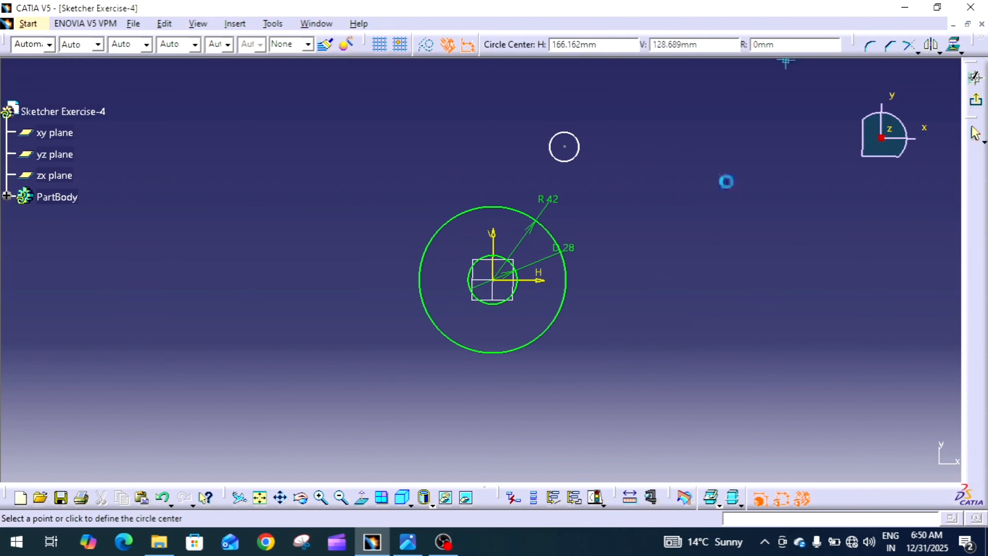
{"action": "left_click", "coordinate": [573, 413]}
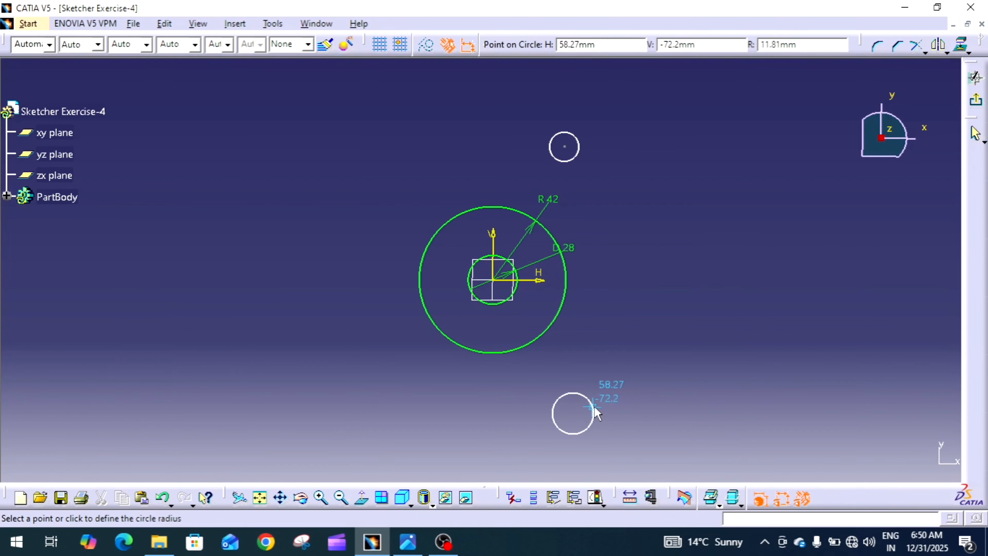
{"action": "left_click", "coordinate": [595, 406]}
{"action": "left_click", "coordinate": [710, 342]}
Step: Check the reference drawing and draw concentric outer circles around the upper-right and lower-right circles, about R18.7 mm and R24.4 mm
{"action": "mouse_move", "coordinate": [710, 342]}
{"action": "middle_mouse_down"}
{"action": "mouse_move", "coordinate": [722, 325]}
{"action": "mouse_move", "coordinate": [720, 343]}
{"action": "middle_mouse_up"}
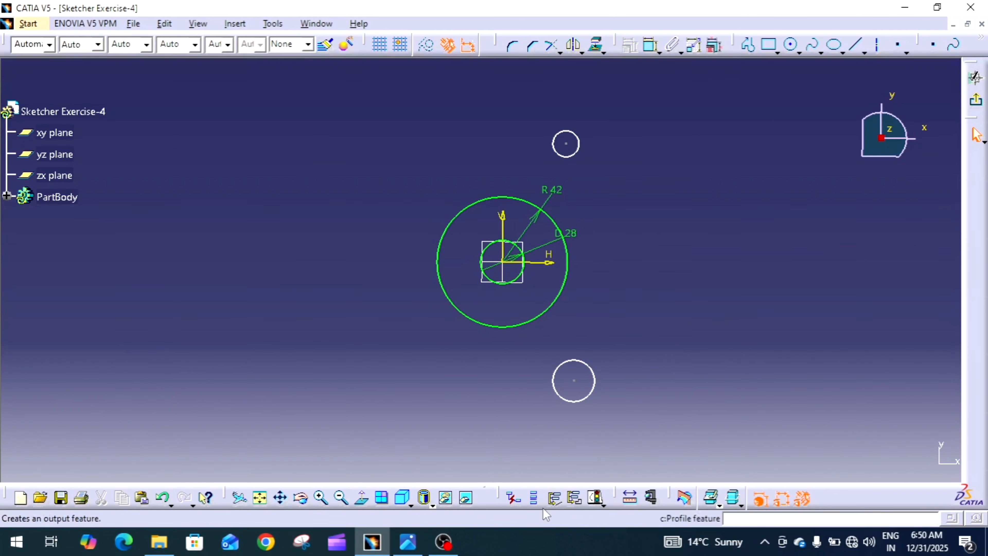
{"action": "left_click", "coordinate": [407, 541]}
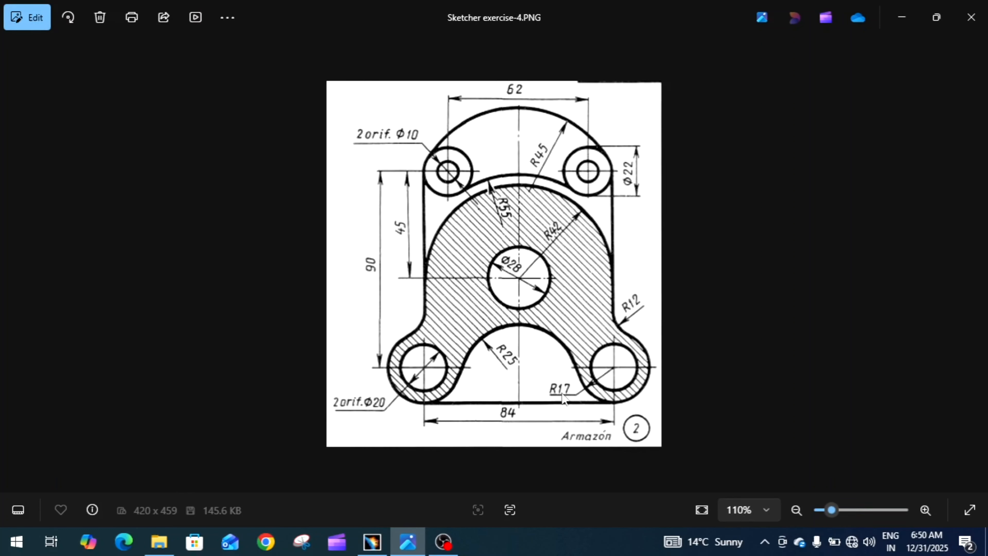
{"action": "left_click", "coordinate": [372, 541]}
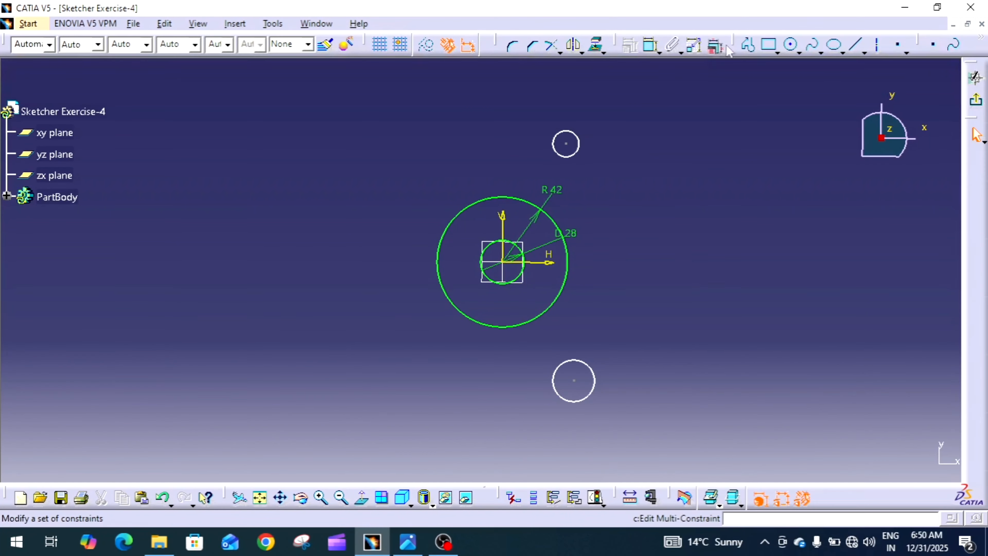
{"action": "left_click", "coordinate": [790, 44]}
{"action": "left_click", "coordinate": [566, 144]}
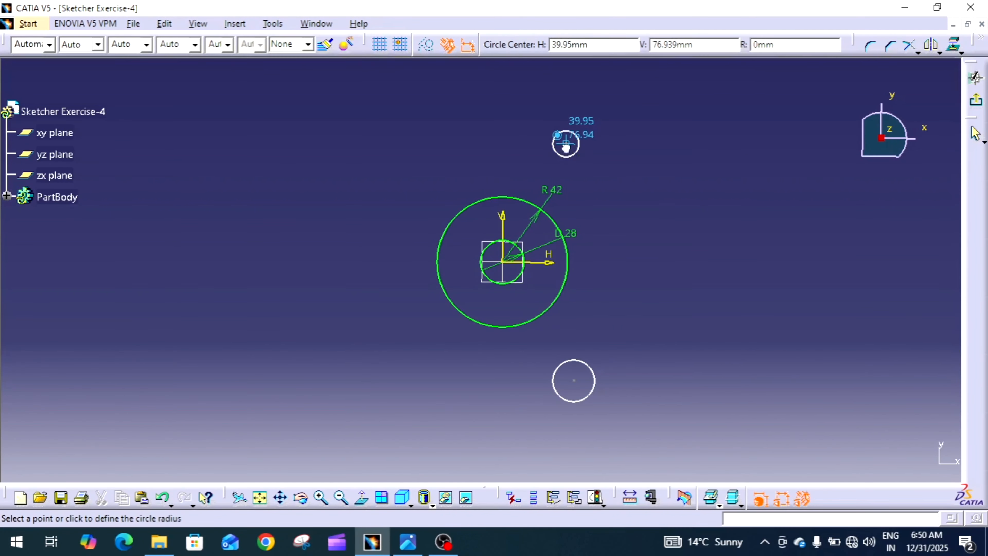
{"action": "left_click", "coordinate": [589, 127]}
{"action": "left_click", "coordinate": [792, 45]}
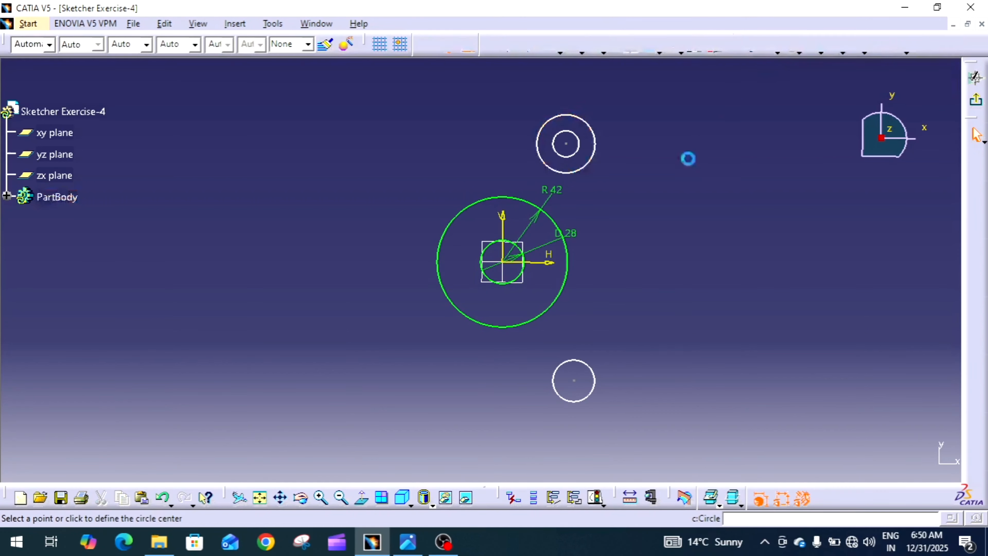
{"action": "left_click", "coordinate": [574, 381]}
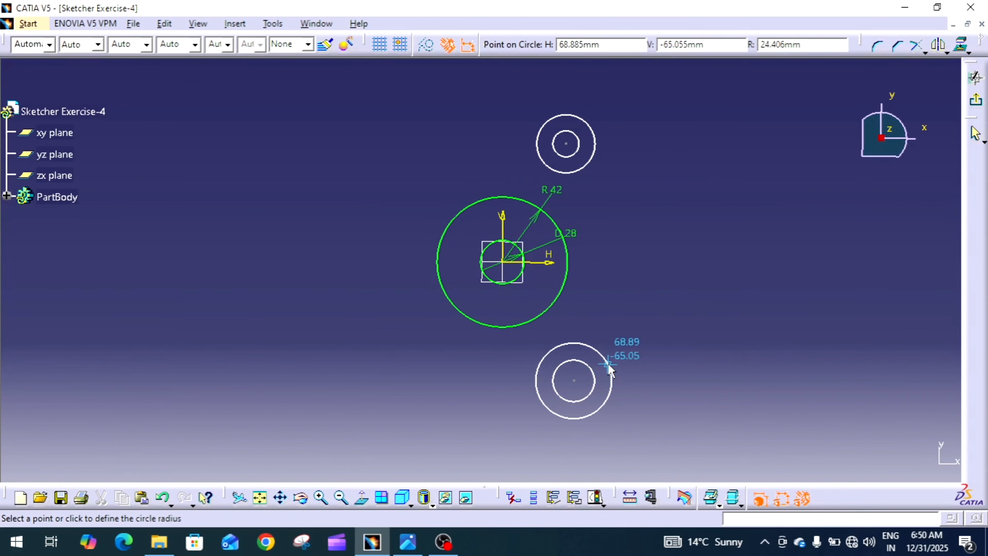
{"action": "left_click", "coordinate": [601, 354]}
Step: Dimension the upper-right inner circle as a diameter and set it to 10 mm
{"action": "left_click", "coordinate": [650, 45]}
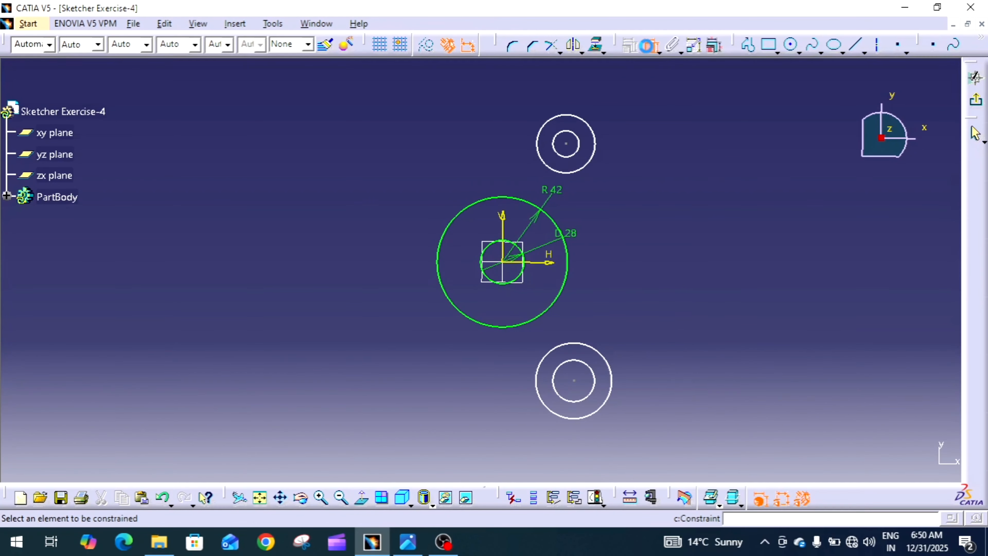
{"action": "left_click", "coordinate": [580, 149]}
{"action": "left_click", "coordinate": [639, 130]}
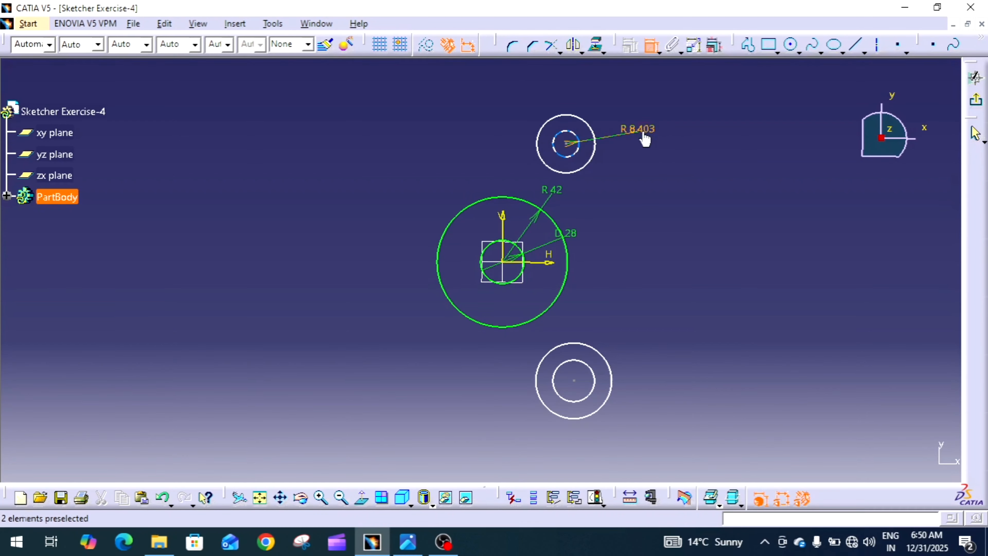
{"action": "double_click", "coordinate": [638, 129]}
{"action": "left_click", "coordinate": [769, 428]}
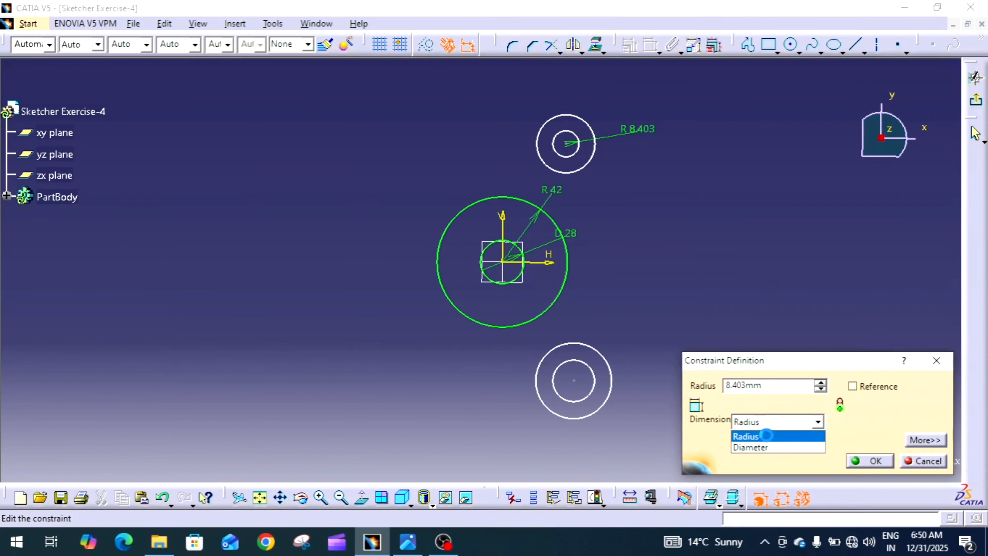
{"action": "left_click", "coordinate": [757, 447]}
{"action": "left_click", "coordinate": [791, 384]}
{"action": "double_click", "coordinate": [791, 384]}
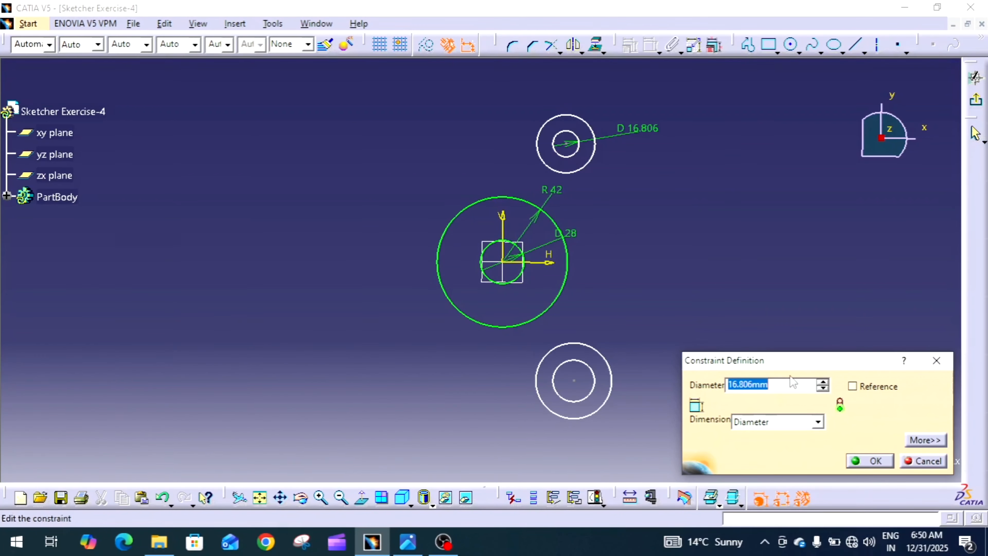
{"action": "type", "text": "10"}
{"action": "key", "text": "Return"}
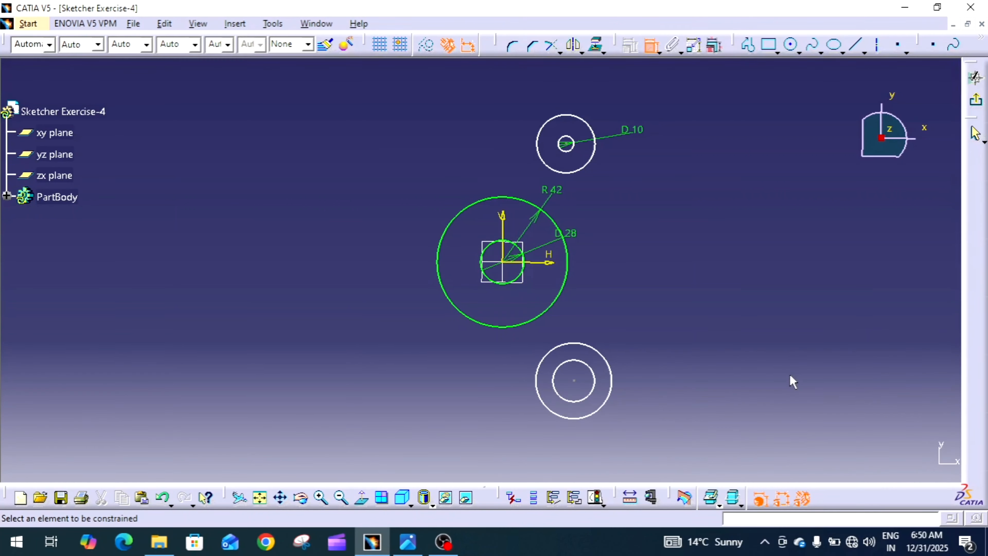
Step: Dimension the lower-right inner circle's diameter, check the reference drawing, and set it to 20 mm
{"action": "left_click", "coordinate": [595, 387]}
{"action": "left_click", "coordinate": [665, 372]}
{"action": "double_click", "coordinate": [664, 371]}
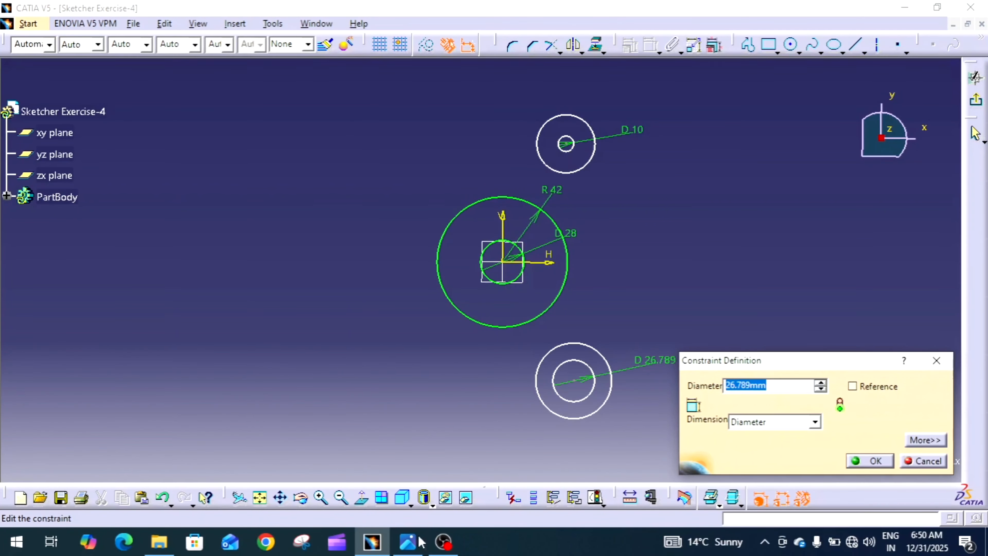
{"action": "left_click", "coordinate": [408, 542]}
{"action": "left_click", "coordinate": [408, 542]}
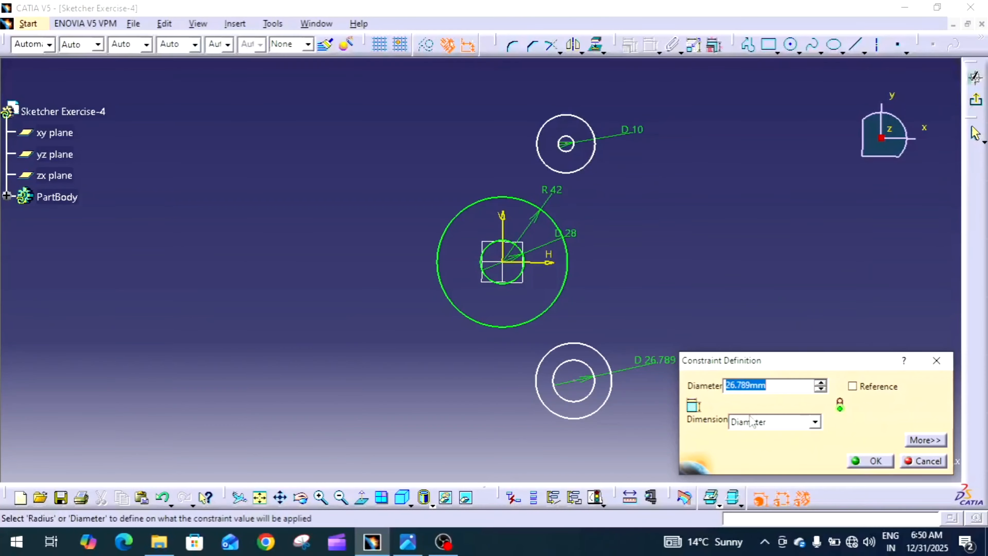
{"action": "type", "text": "0"}
{"action": "key", "text": "Return"}
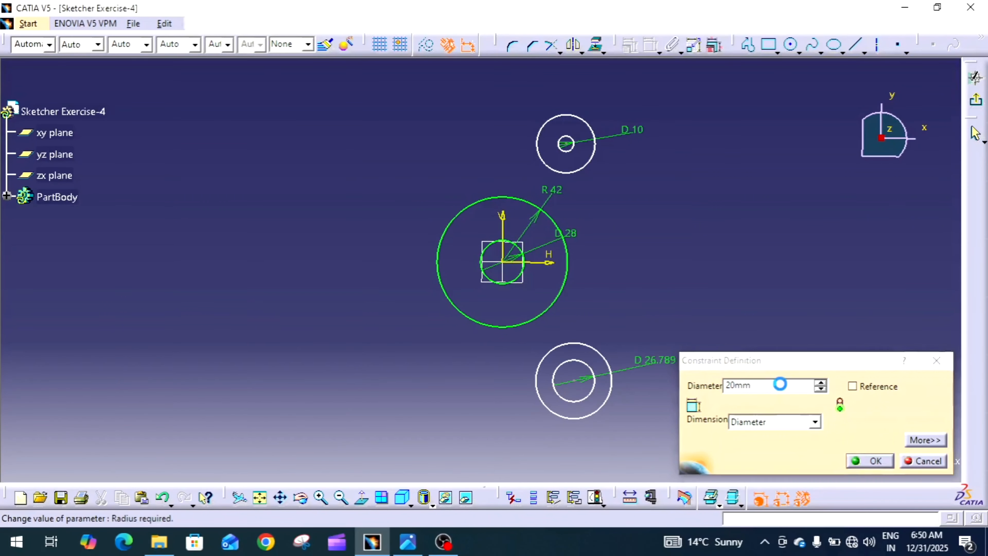
Step: Dimension the lower-right outer circle as a radius and set it to 17 mm
{"action": "left_click", "coordinate": [603, 412]}
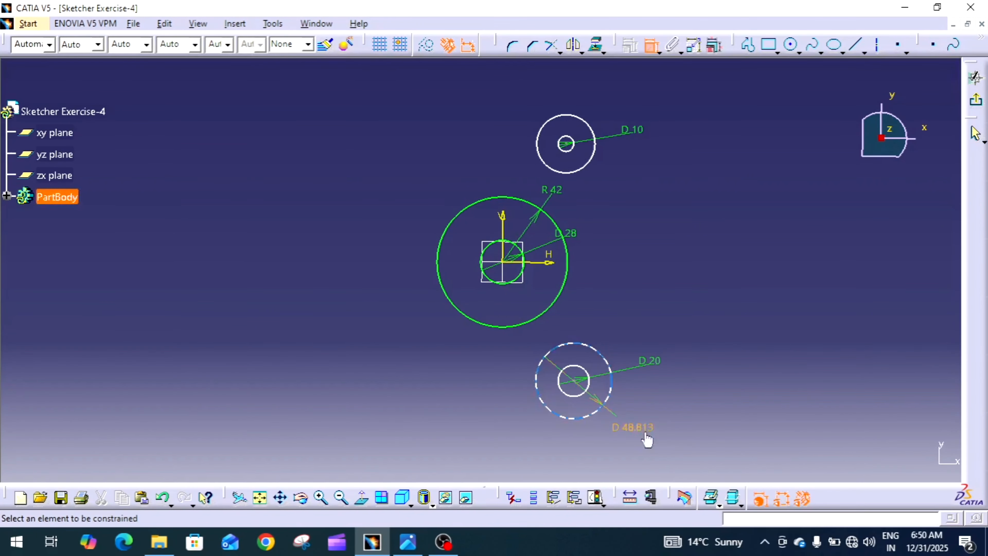
{"action": "left_click", "coordinate": [644, 427]}
{"action": "double_click", "coordinate": [644, 427]}
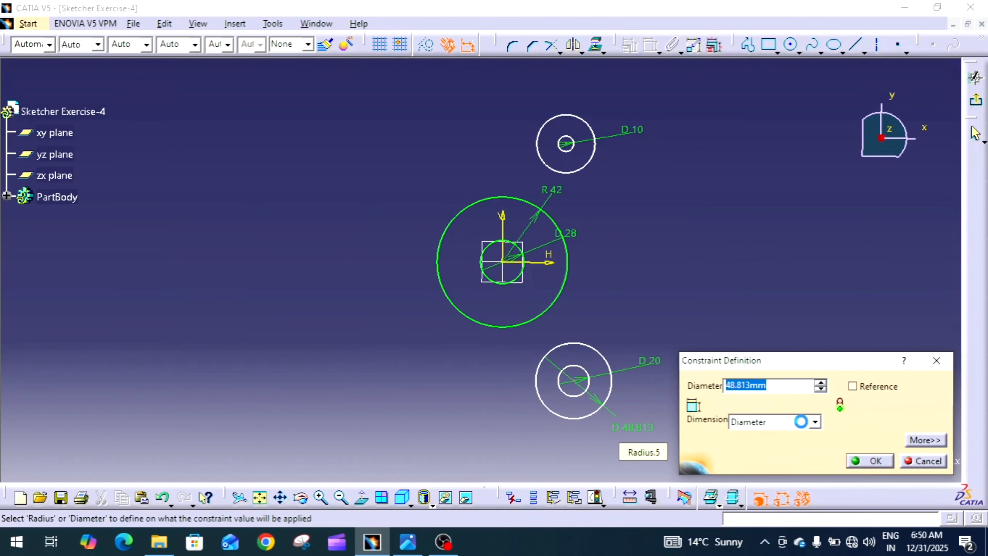
{"action": "left_click", "coordinate": [815, 422]}
{"action": "left_click", "coordinate": [751, 433]}
{"action": "double_click", "coordinate": [794, 383]}
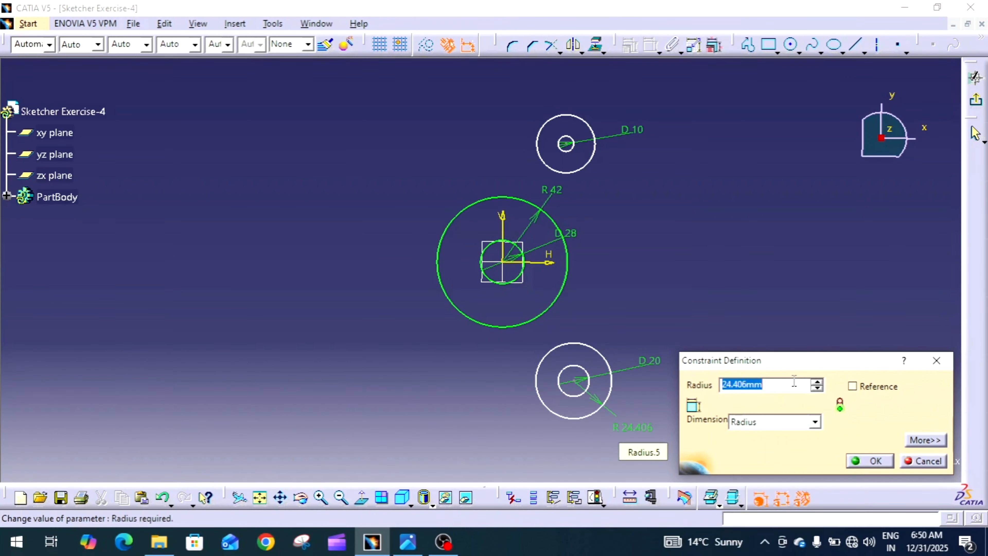
{"action": "type", "text": "17"}
{"action": "key", "text": "Return"}
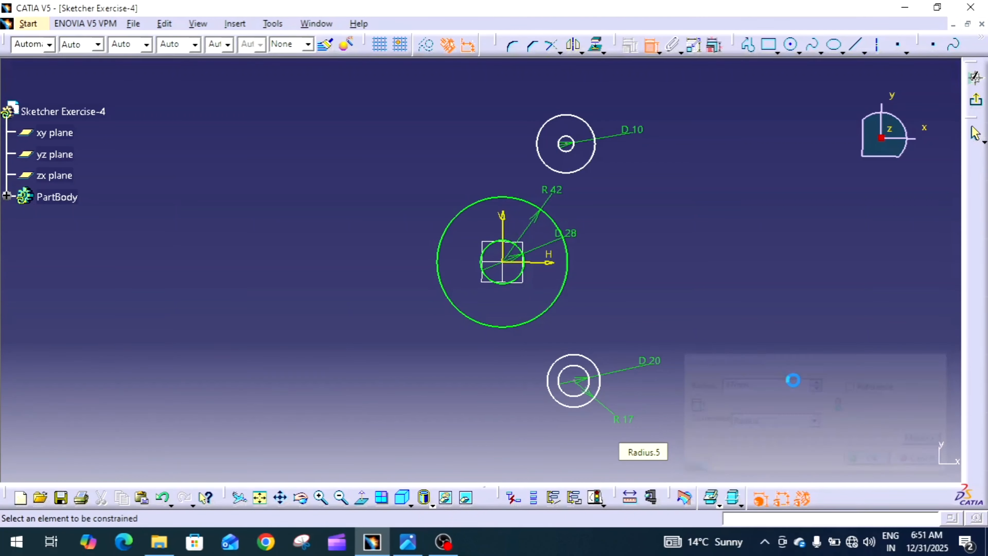
Step: Dimension the upper-right outer circle as a diameter and set it to 22 mm
{"action": "left_click", "coordinate": [591, 159]}
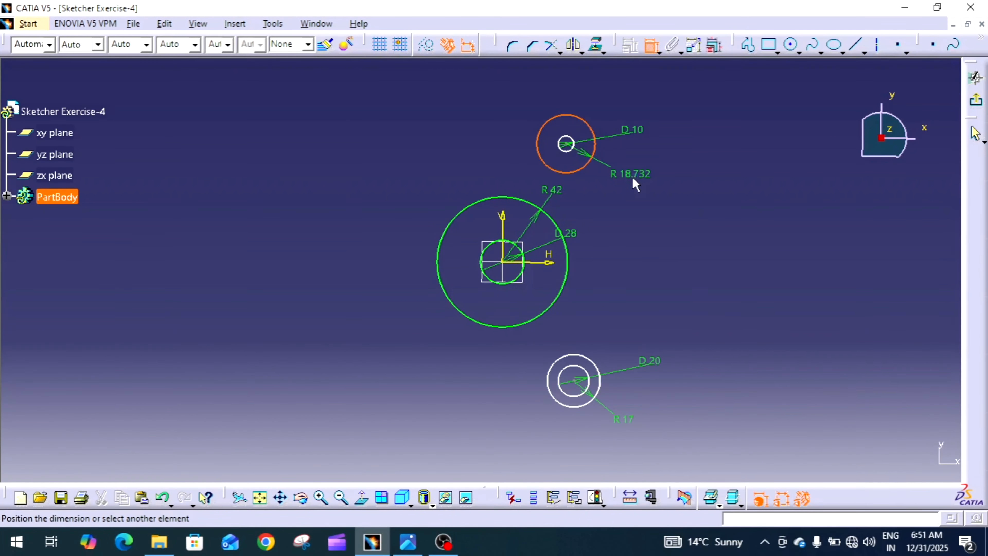
{"action": "left_click", "coordinate": [638, 176]}
{"action": "left_click", "coordinate": [778, 421]}
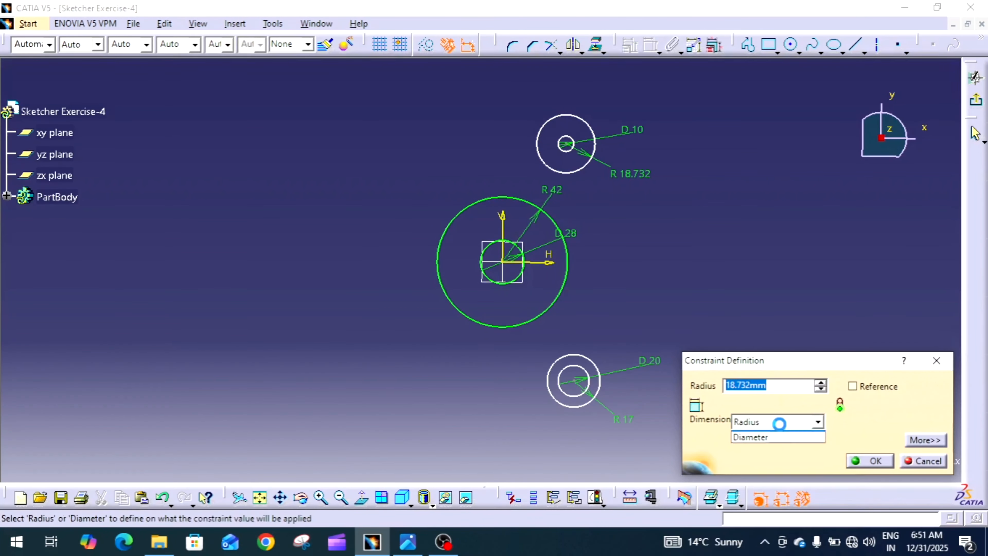
{"action": "left_click", "coordinate": [810, 447]}
{"action": "left_click", "coordinate": [790, 386]}
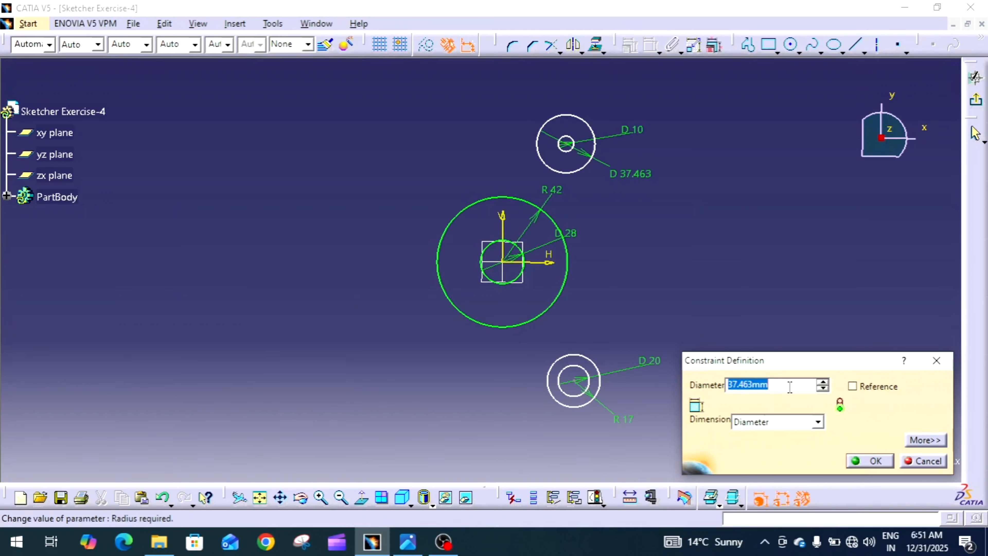
{"action": "type", "text": "22"}
{"action": "key", "text": "Return"}
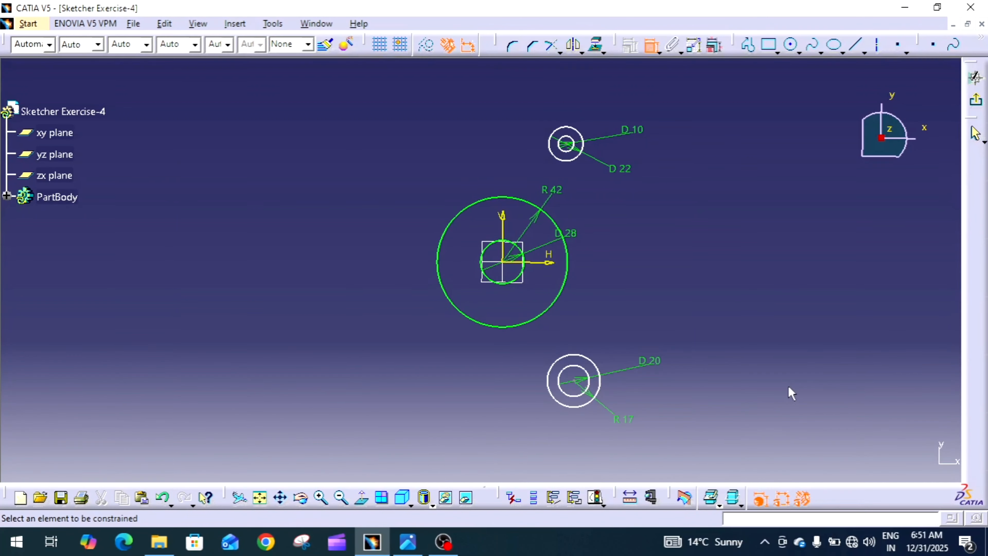
{"action": "left_click", "coordinate": [650, 44]}
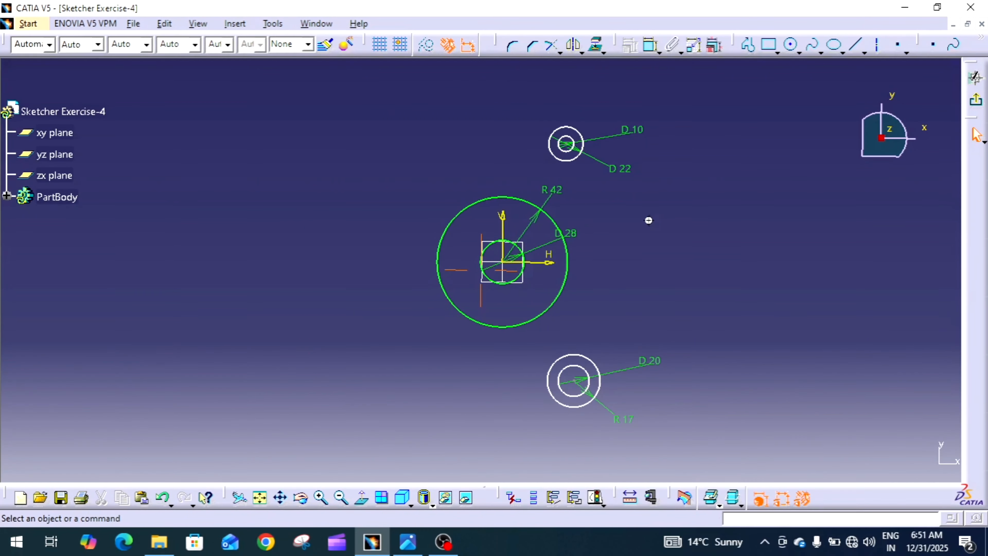
{"action": "mouse_move", "coordinate": [648, 219]}
{"action": "middle_mouse_down", "text": "ctrl"}
{"action": "mouse_move", "coordinate": [644, 254]}
{"action": "mouse_move", "coordinate": [654, 228]}
{"action": "middle_mouse_up", "text": "ctrl"}
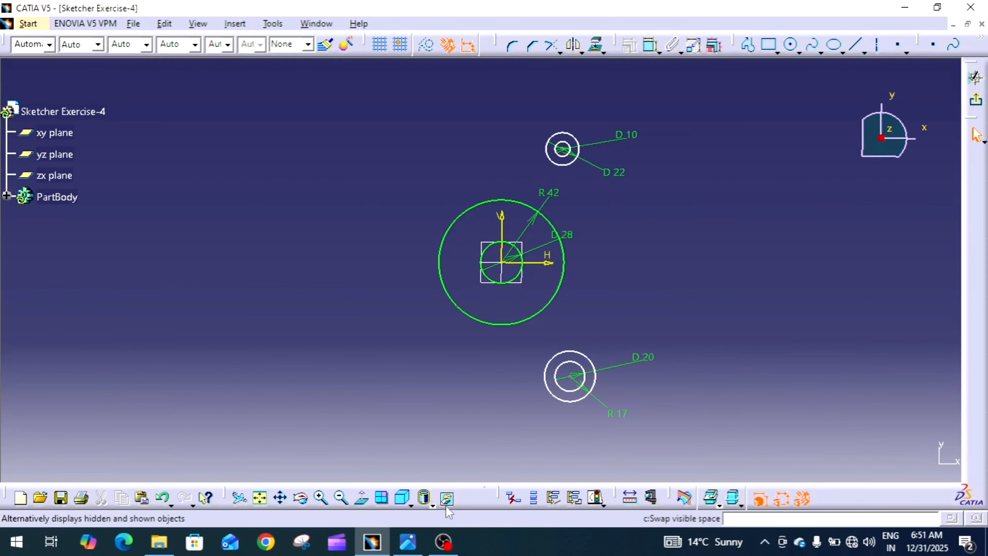
{"action": "left_click", "coordinate": [364, 499]}
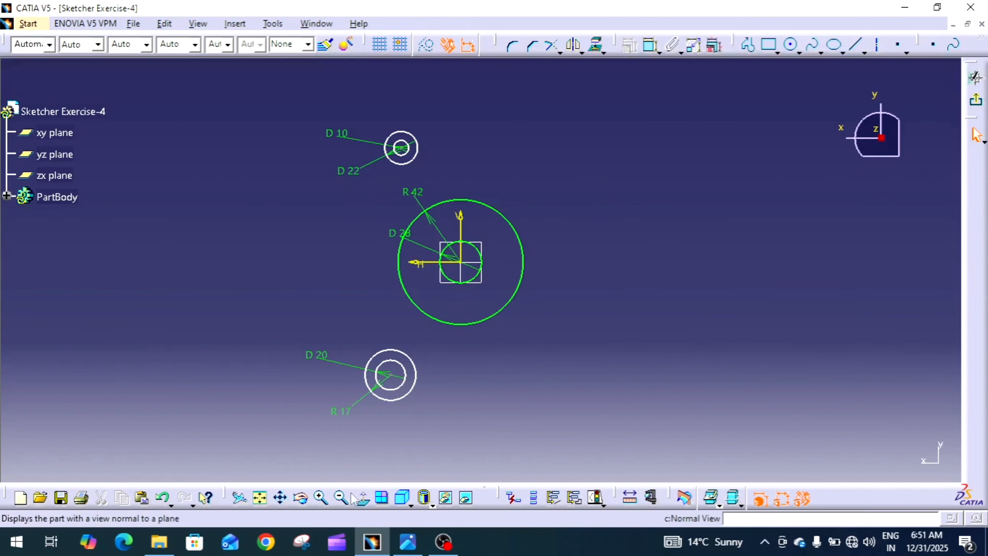
{"action": "left_click", "coordinate": [362, 498]}
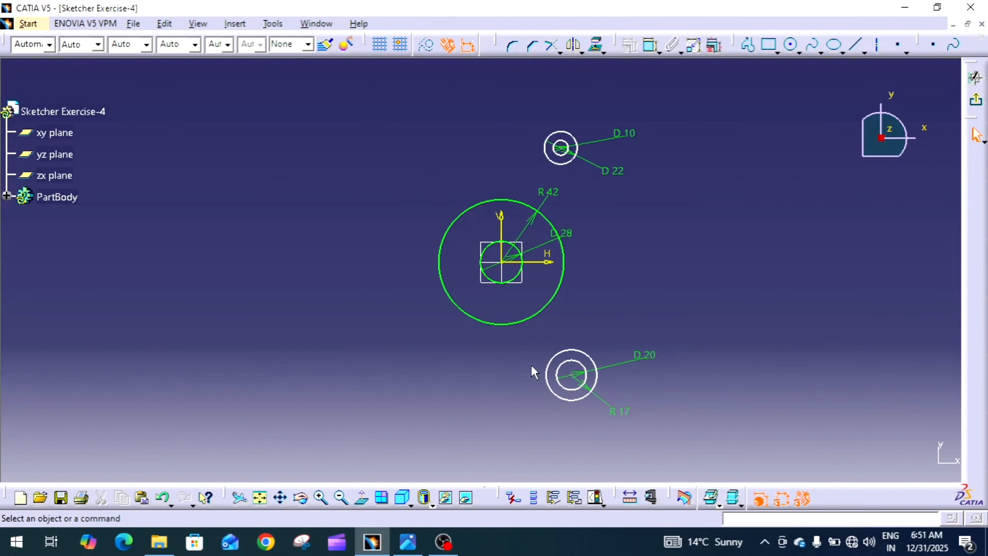
{"action": "left_click_drag", "start_coordinate": [530, 97], "coordinate": [597, 179]}
{"action": "left_click", "coordinate": [750, 194]}
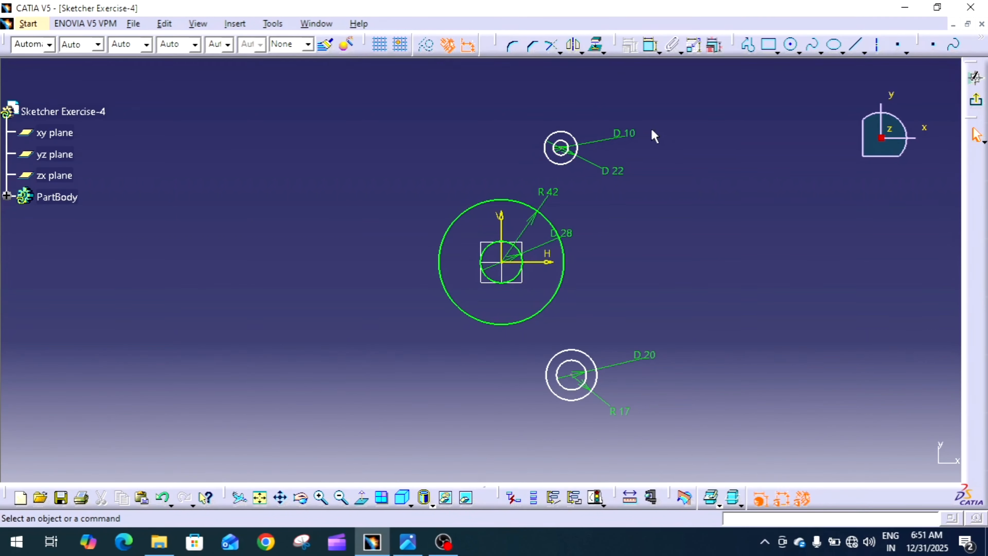
Step: Dimension the horizontal distance from the upper-right circles' centre to the V axis and set it to 62/2 mm, per the reference drawing
{"action": "left_click", "coordinate": [651, 44]}
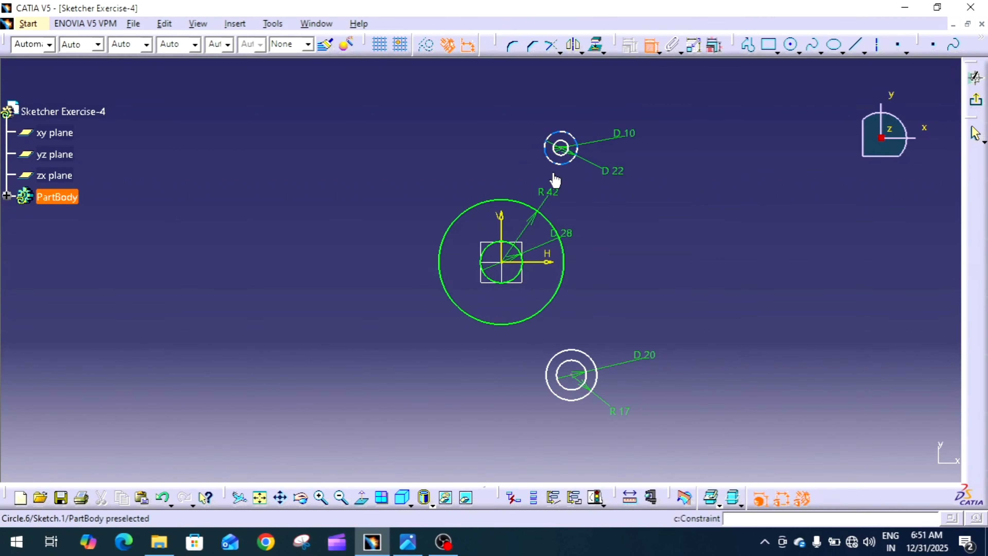
{"action": "left_click", "coordinate": [562, 154]}
{"action": "left_click", "coordinate": [503, 228]}
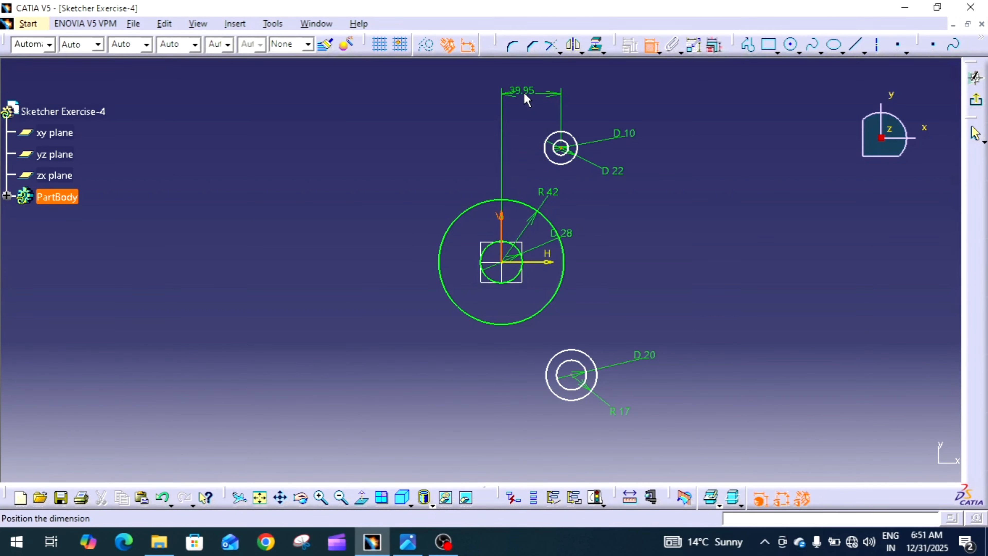
{"action": "left_click", "coordinate": [526, 99]}
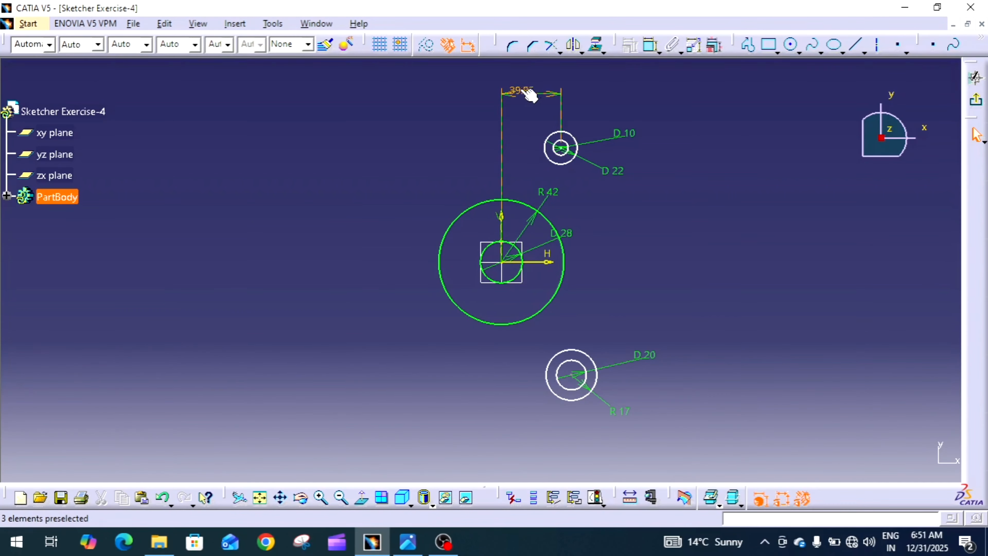
{"action": "double_click", "coordinate": [518, 90]}
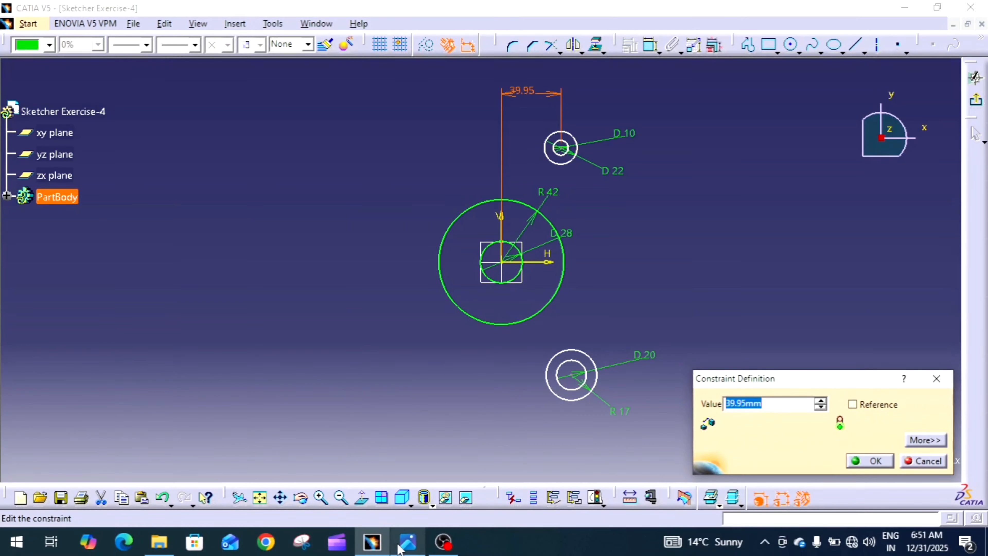
{"action": "left_click", "coordinate": [407, 542]}
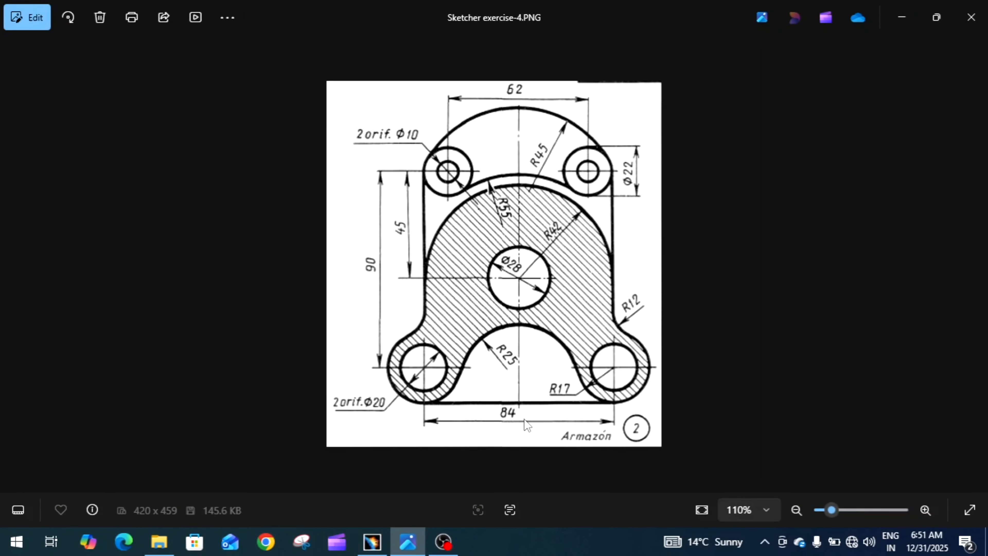
{"action": "left_click", "coordinate": [409, 542]}
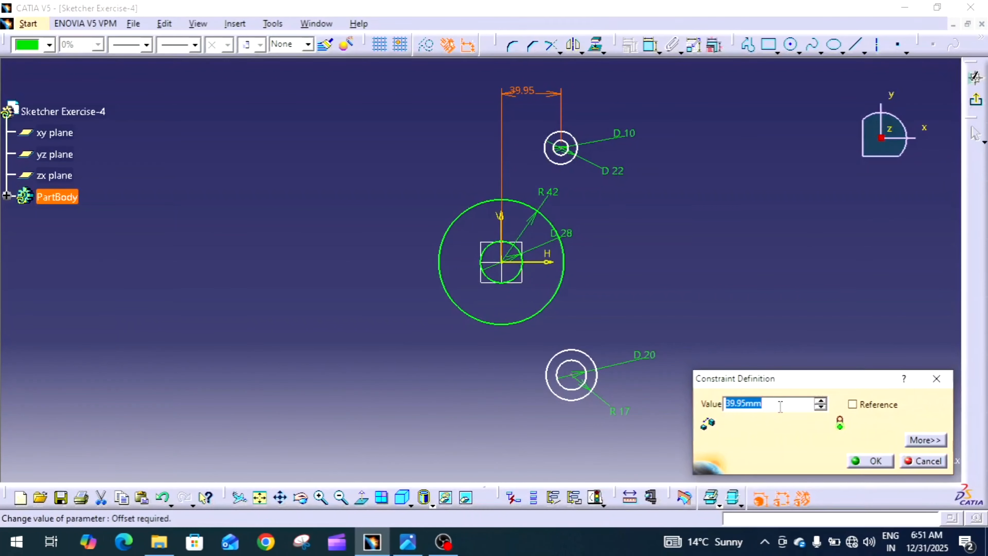
{"action": "type", "text": "62/2"}
{"action": "key", "text": "Return"}
{"action": "left_click", "coordinate": [650, 45]}
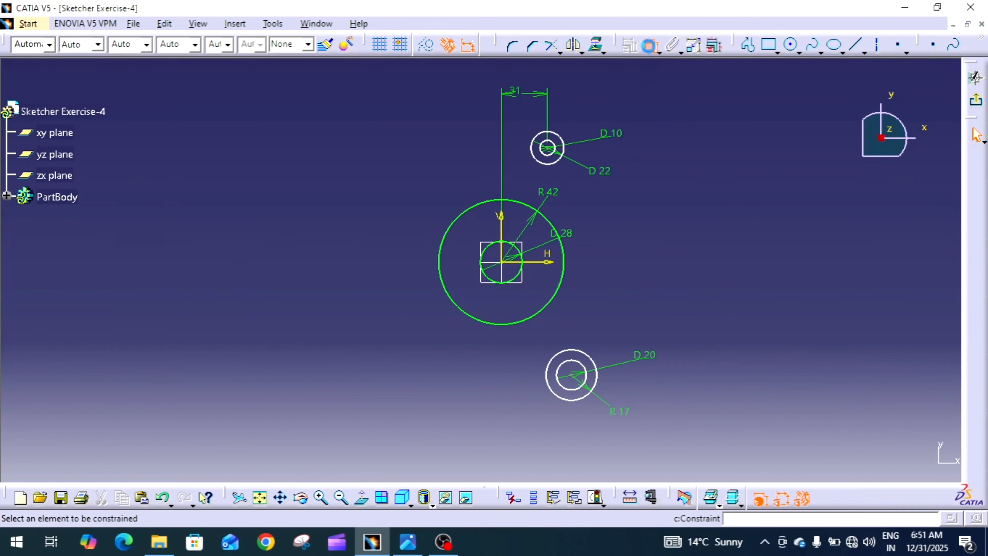
{"action": "left_click", "coordinate": [500, 242]}
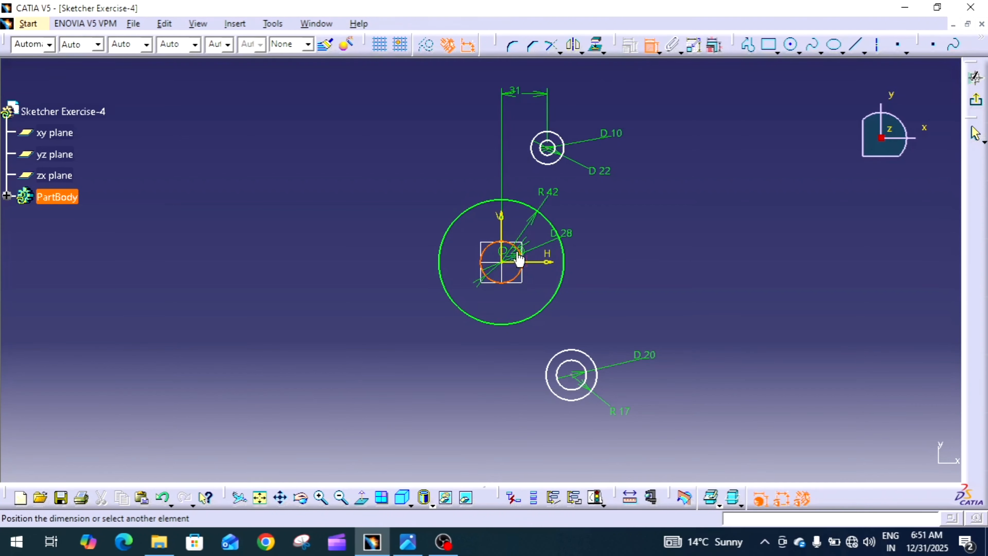
{"action": "left_click", "coordinate": [654, 51]}
Step: Dimension the horizontal distance from the lower-right circles' centre to the V axis and set it to 84/2 mm
{"action": "left_click", "coordinate": [653, 51]}
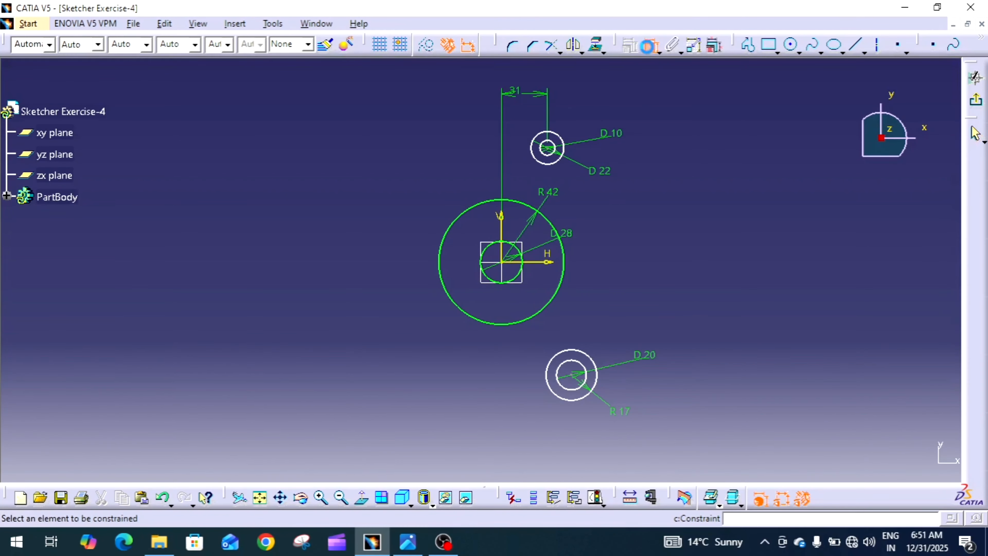
{"action": "left_click", "coordinate": [503, 223]}
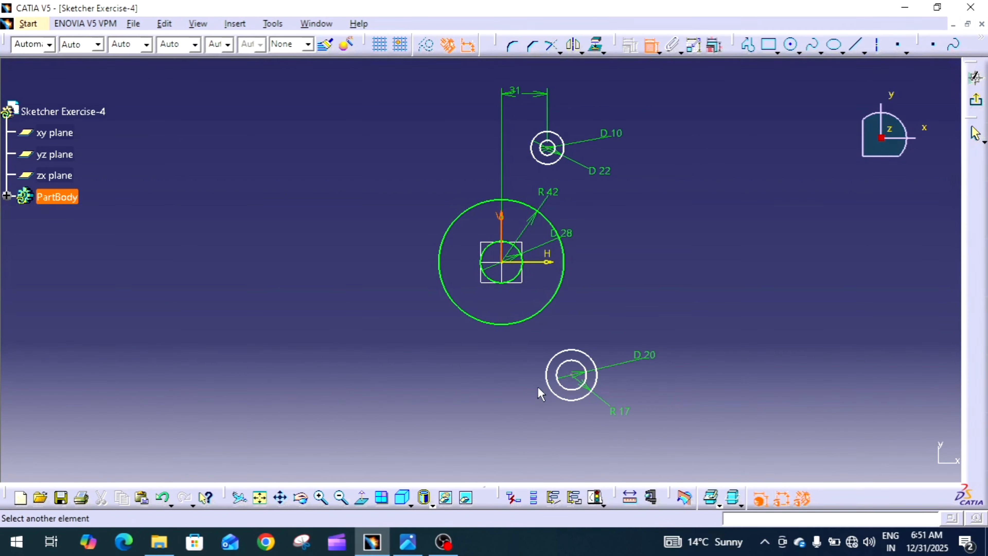
{"action": "left_click", "coordinate": [571, 375]}
{"action": "left_click", "coordinate": [532, 423]}
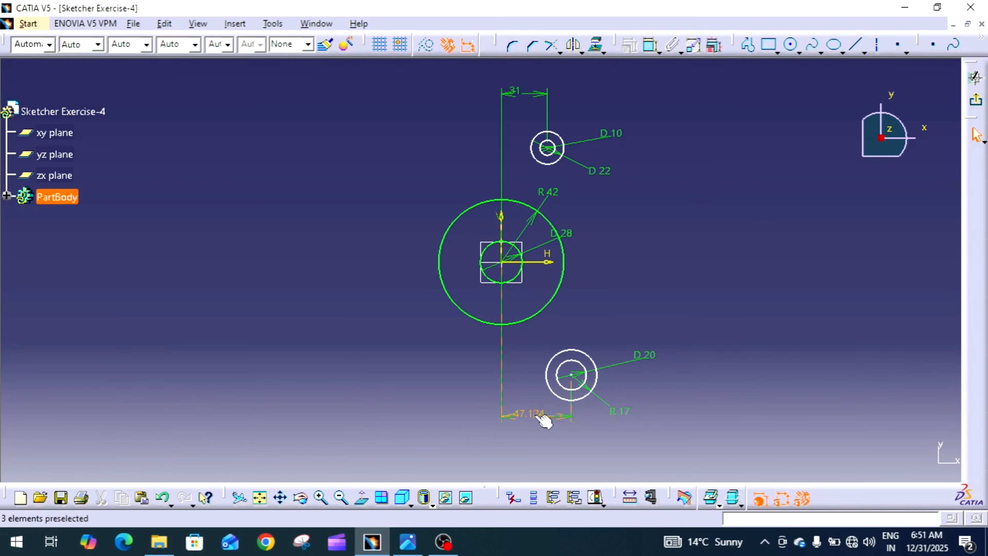
{"action": "double_click", "coordinate": [536, 415]}
{"action": "type", "text": "84/"}
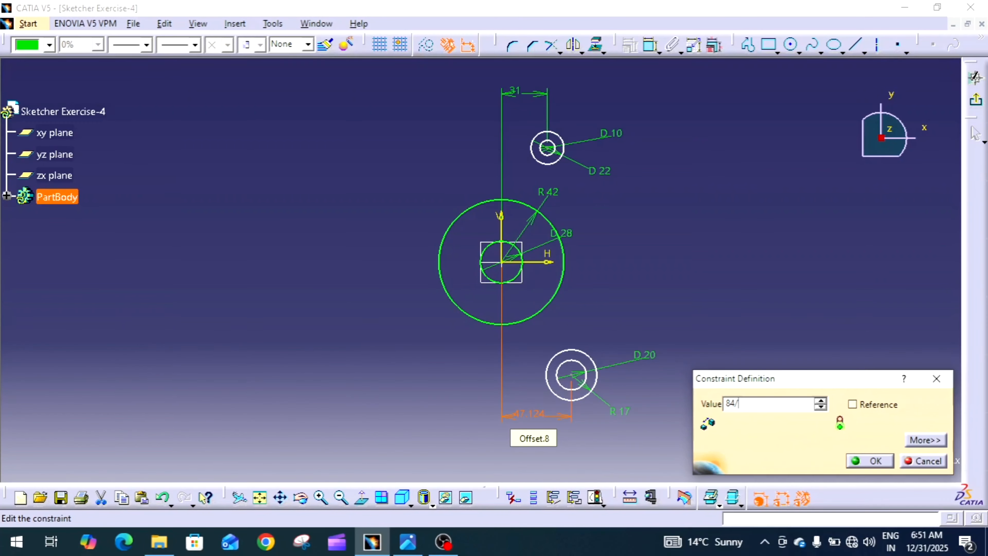
{"action": "type", "text": "2"}
{"action": "key", "text": "Return"}
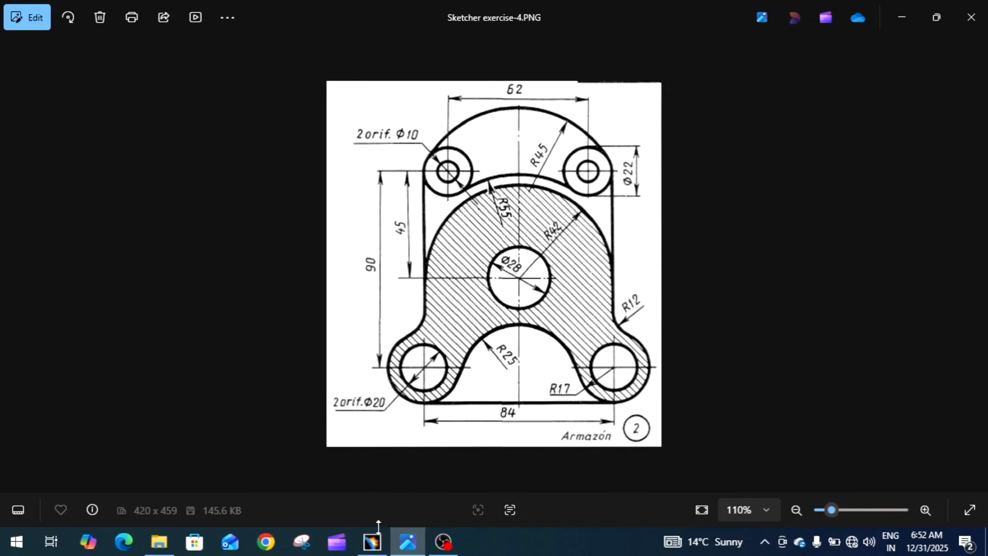
Step: Following the reference drawing, dimension the vertical distance between the upper-right circles' centre and the H axis
{"action": "left_click", "coordinate": [371, 542]}
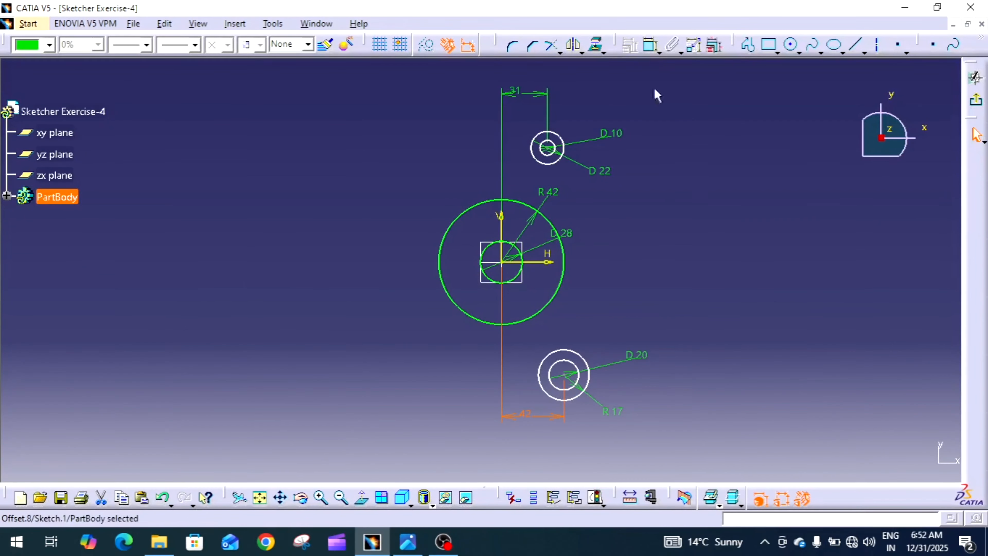
{"action": "left_click", "coordinate": [647, 48]}
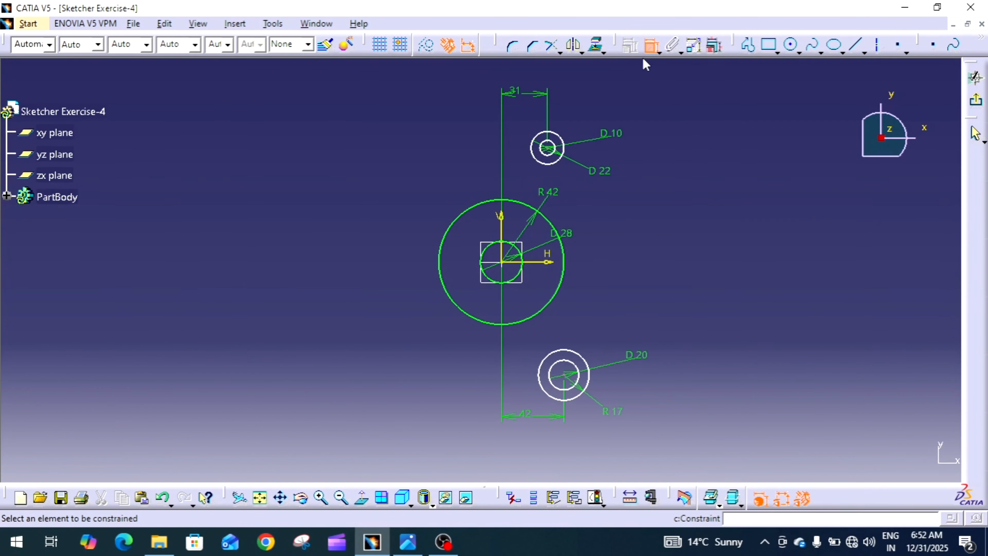
{"action": "left_click", "coordinate": [552, 150]}
{"action": "left_click", "coordinate": [556, 262]}
{"action": "left_click", "coordinate": [671, 251]}
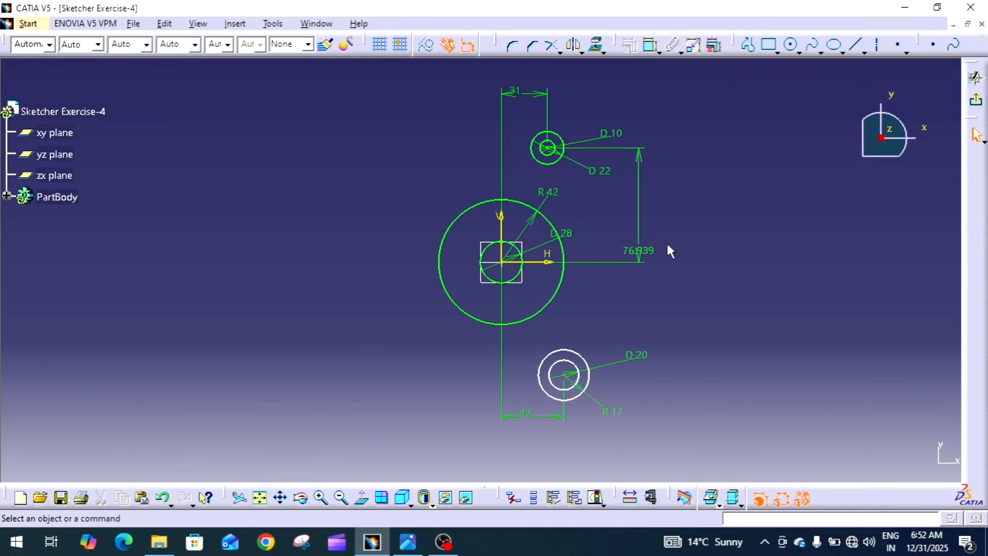
Step: Dimension the vertical distance from the H axis to the lower-right circles' centre and set it to 45 mm
{"action": "left_click", "coordinate": [650, 46]}
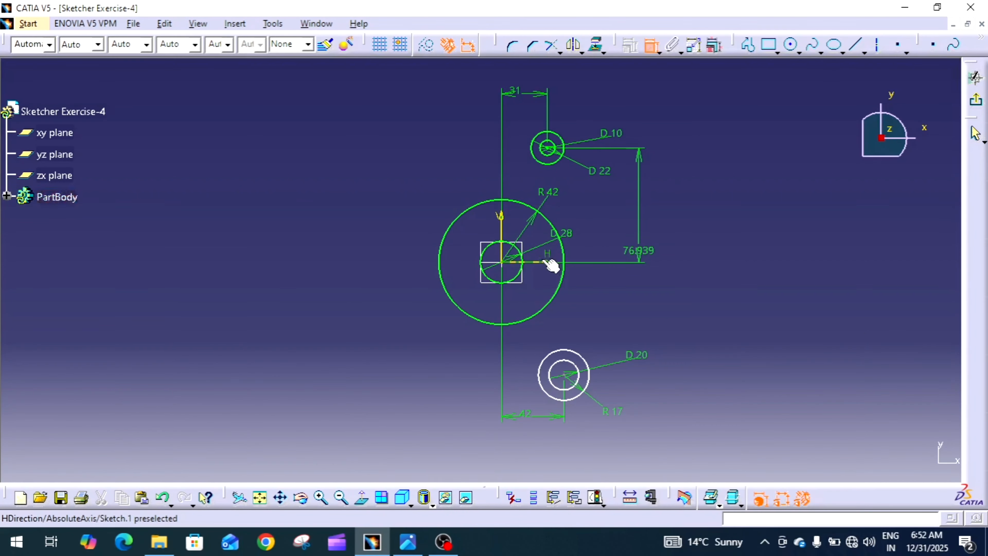
{"action": "left_click", "coordinate": [553, 265]}
{"action": "left_click", "coordinate": [565, 375]}
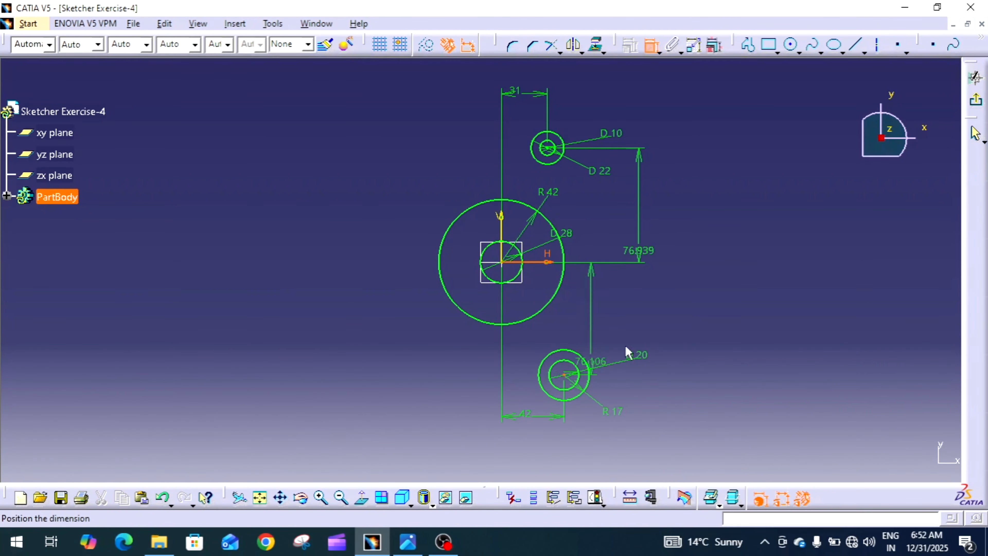
{"action": "left_click", "coordinate": [662, 327]}
{"action": "double_click", "coordinate": [663, 335]}
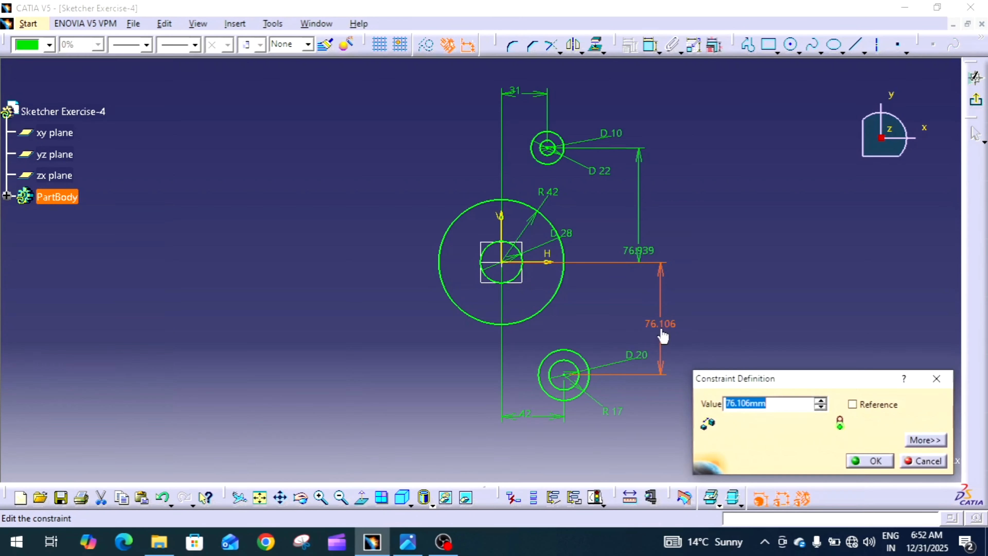
{"action": "type", "text": "45"}
{"action": "key", "text": "Return"}
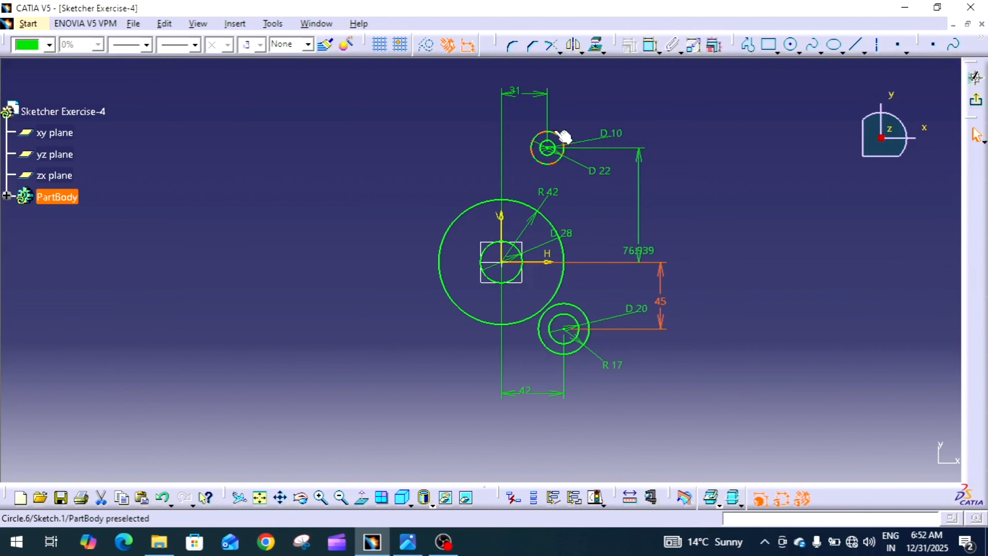
Step: Set the vertical distance between the upper-right circles' centre and the H axis to 45 mm
{"action": "double_click", "coordinate": [641, 253]}
{"action": "type", "text": "45"}
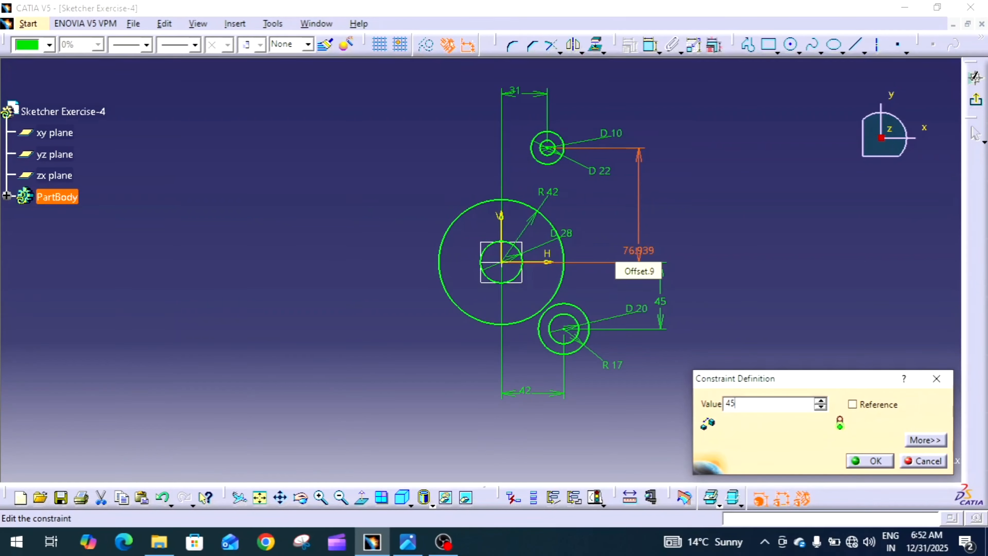
{"action": "key", "text": "Return"}
{"action": "left_click", "coordinate": [678, 224]}
Step: Reposition the two horizontal distance dimensions, above the upper-right circles and below the lower-right circles, closer to the geometry
{"action": "middle_click_drag", "start_coordinate": [678, 223], "coordinate": [719, 164]}
{"action": "mouse_move", "coordinate": [692, 203]}
{"action": "middle_mouse_down"}
{"action": "mouse_move", "coordinate": [686, 237]}
{"action": "mouse_move", "coordinate": [743, 245]}
{"action": "mouse_move", "coordinate": [741, 265]}
{"action": "middle_mouse_up"}
{"action": "left_click_drag", "start_coordinate": [528, 85], "coordinate": [528, 133]}
{"action": "left_click_drag", "start_coordinate": [532, 420], "coordinate": [540, 389]}
{"action": "left_click", "coordinate": [640, 401]}
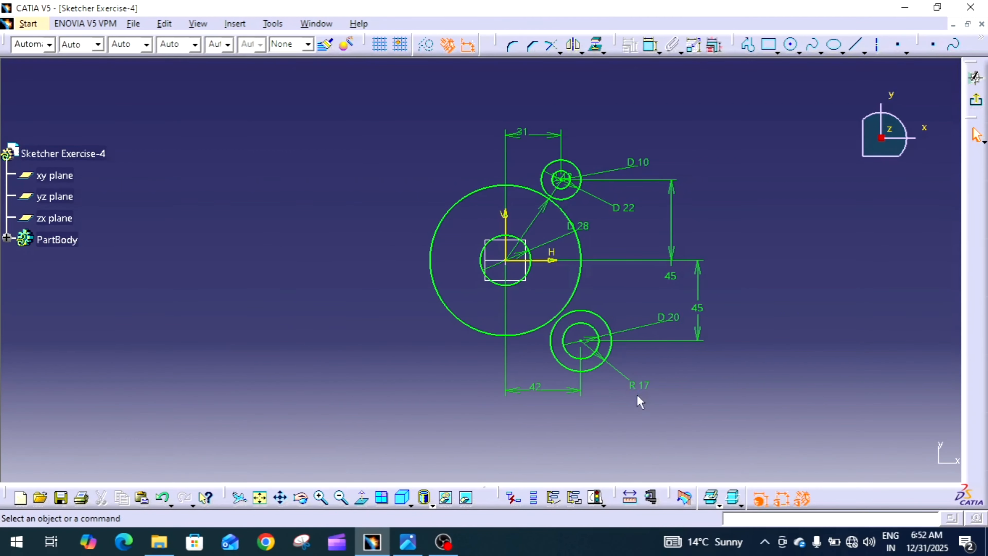
Step: Mirror the two concentric upper-right circles about the V axis
{"action": "middle_click_drag", "start_coordinate": [640, 401], "coordinate": [641, 364]}
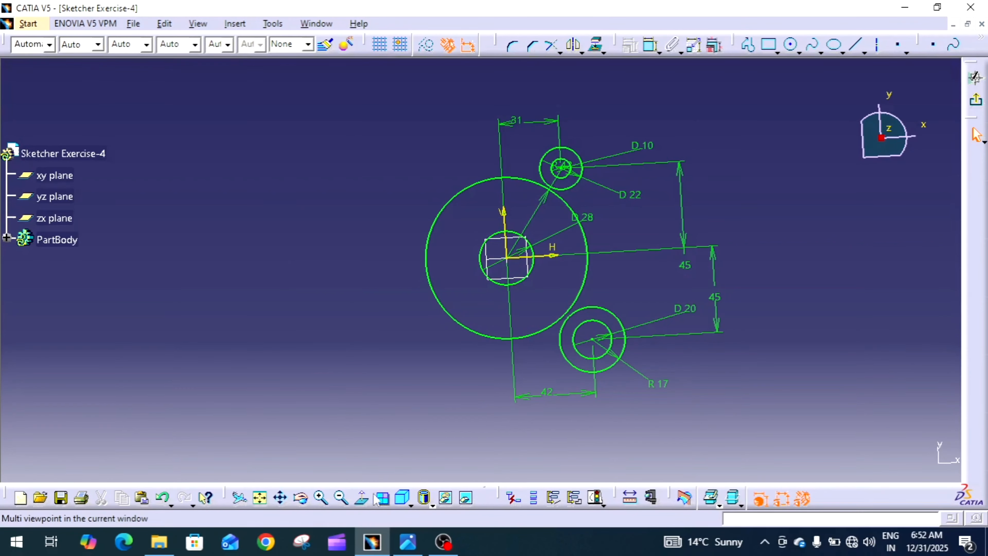
{"action": "left_click", "coordinate": [364, 501]}
{"action": "left_click", "coordinate": [364, 502]}
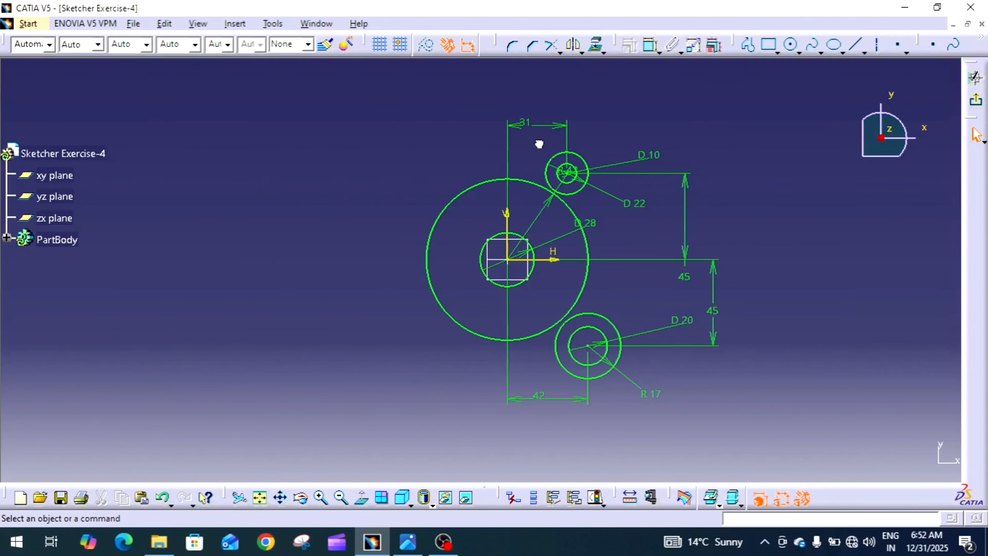
{"action": "left_click_drag", "start_coordinate": [539, 144], "coordinate": [605, 214]}
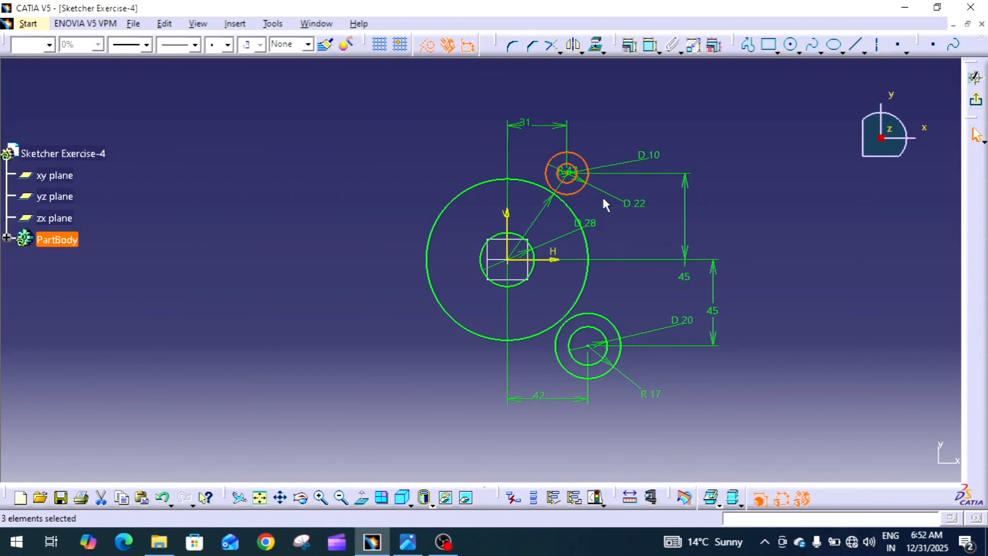
{"action": "left_click", "coordinate": [546, 139]}
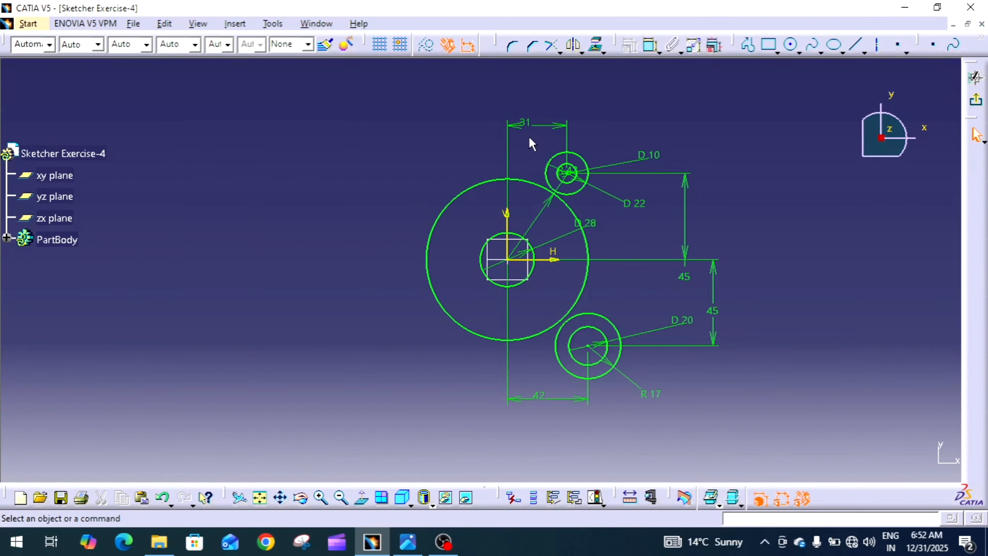
{"action": "left_click_drag", "start_coordinate": [529, 137], "coordinate": [602, 208]}
{"action": "left_click_drag", "start_coordinate": [603, 210], "coordinate": [608, 212]}
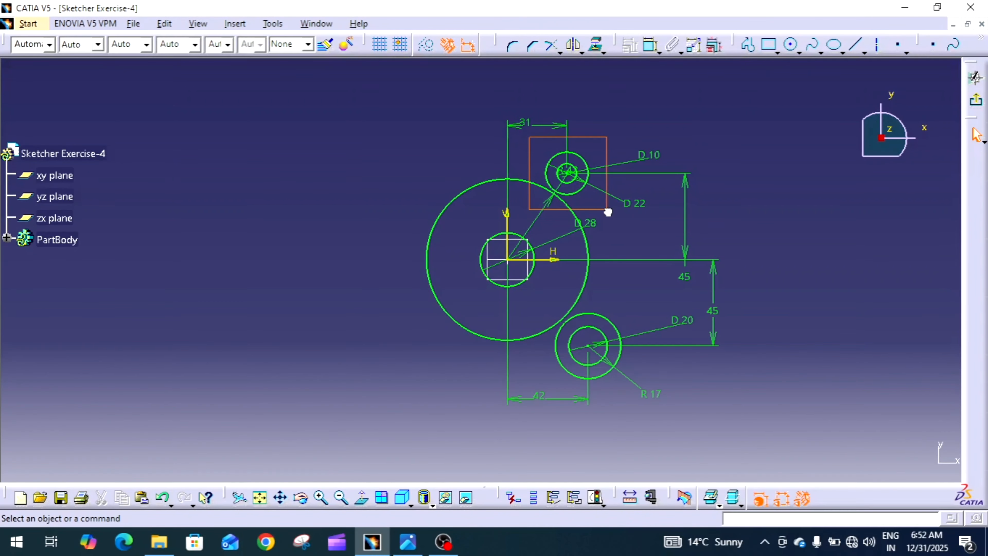
{"action": "left_click_drag", "start_coordinate": [608, 212], "coordinate": [608, 211]}
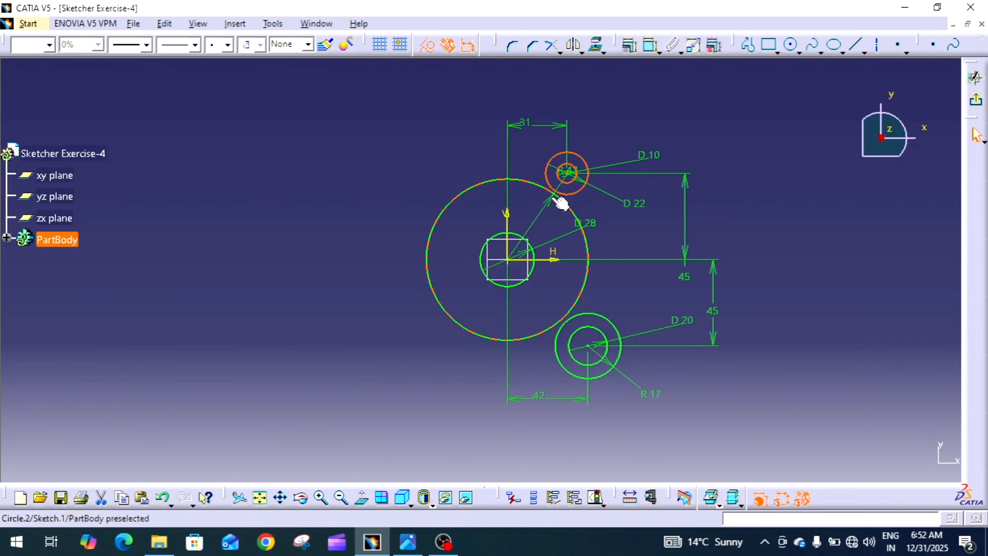
{"action": "left_click", "coordinate": [574, 46]}
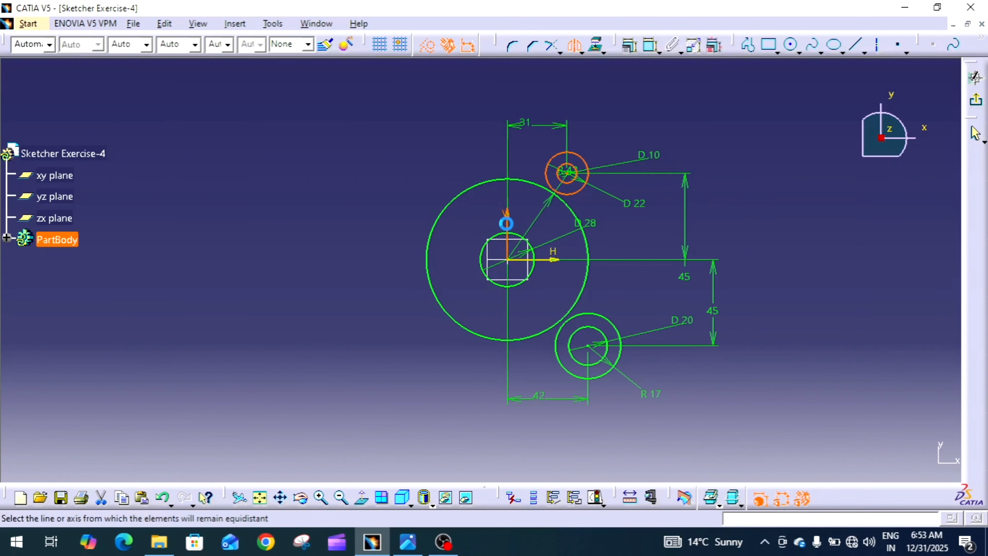
{"action": "left_click", "coordinate": [509, 224]}
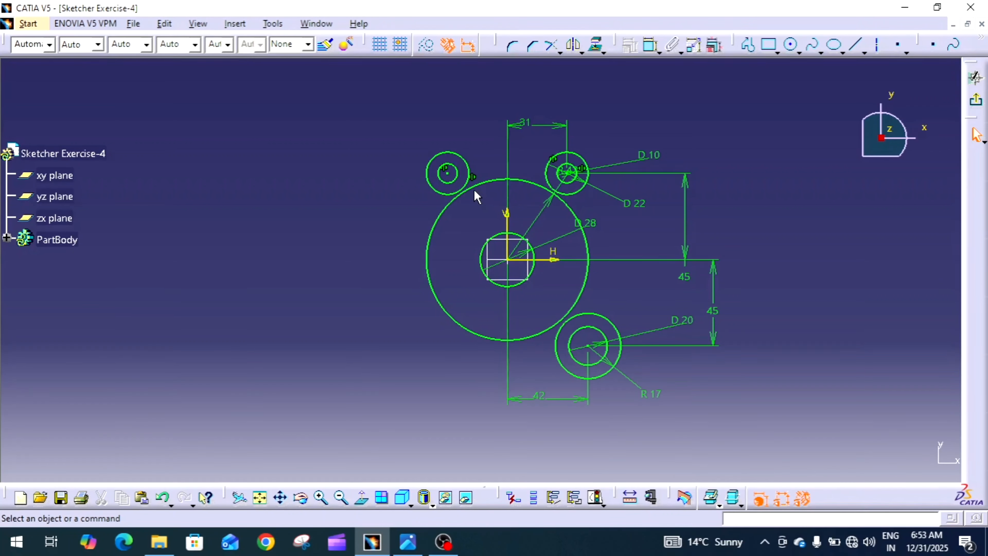
Step: Mirror the two concentric lower-right circles about the V axis
{"action": "left_click_drag", "start_coordinate": [548, 303], "coordinate": [643, 393]}
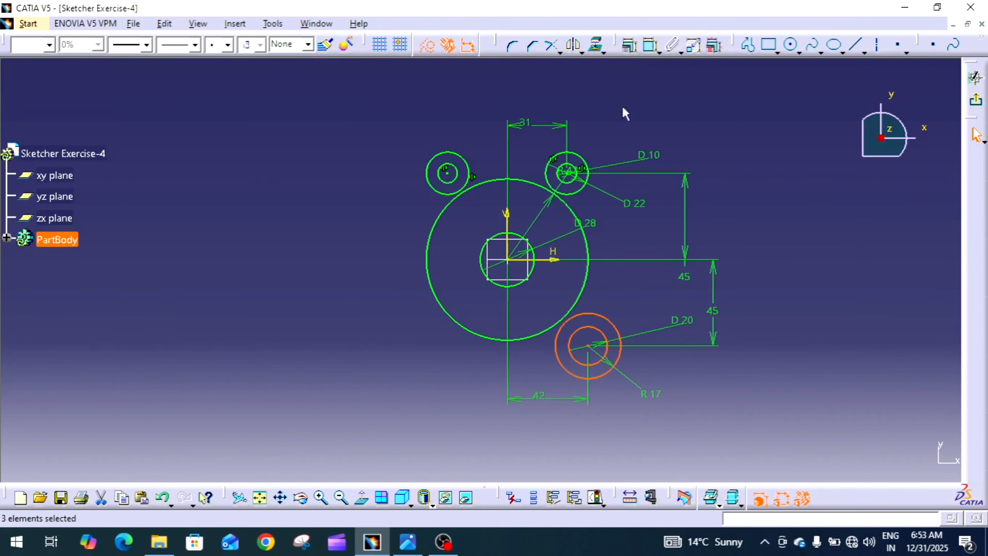
{"action": "left_click", "coordinate": [574, 46]}
{"action": "left_click", "coordinate": [508, 222]}
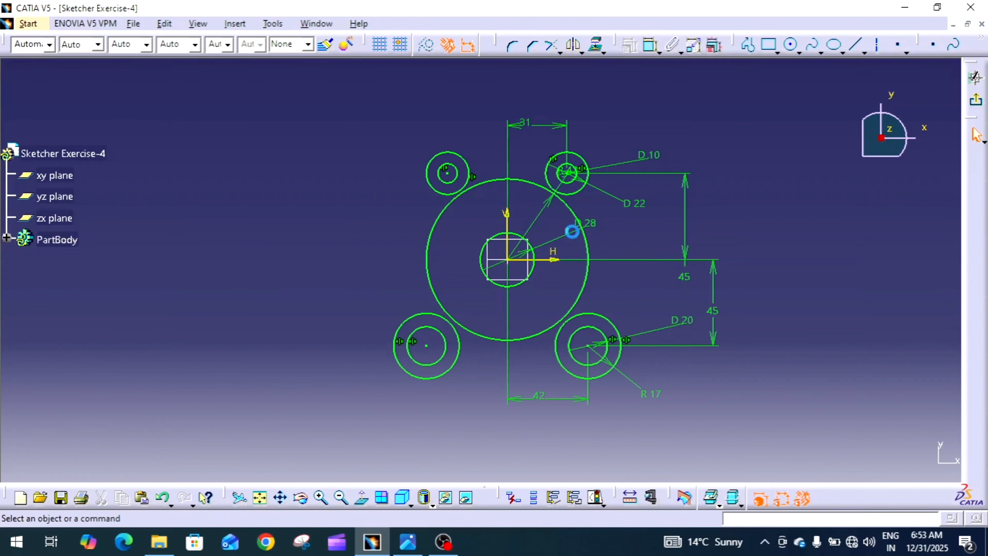
Step: Check the reference drawing for the connecting arcs and start the Corner command with the No Trim option
{"action": "middle_click_drag", "start_coordinate": [653, 293], "coordinate": [656, 296], "text": "ctrl"}
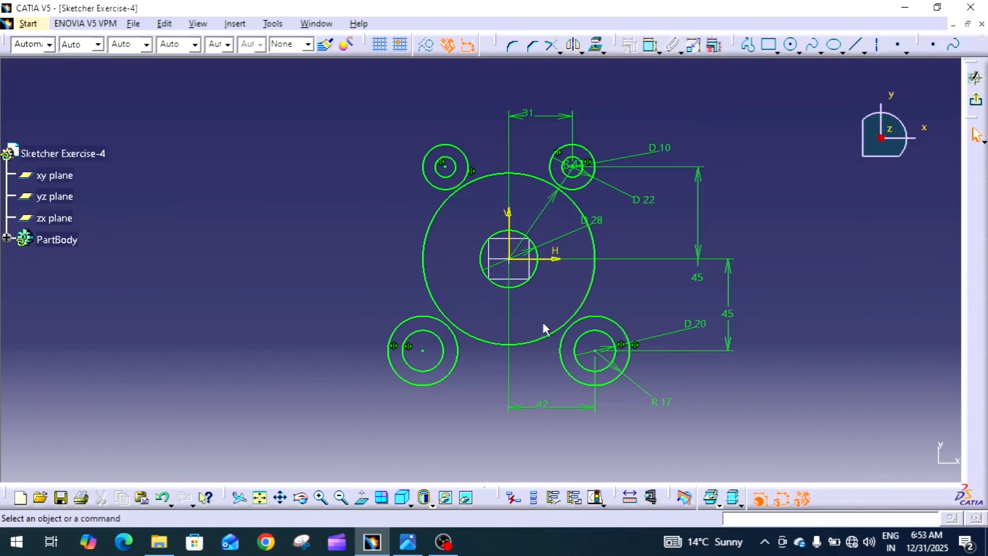
{"action": "left_click", "coordinate": [408, 541]}
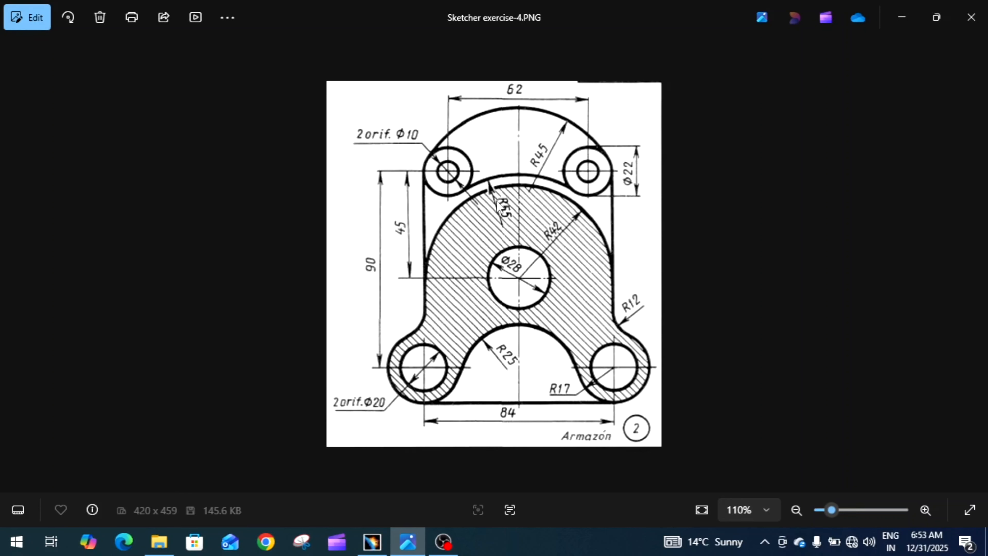
{"action": "mouse_move", "coordinate": [378, 553]}
{"action": "left_click", "coordinate": [372, 541]}
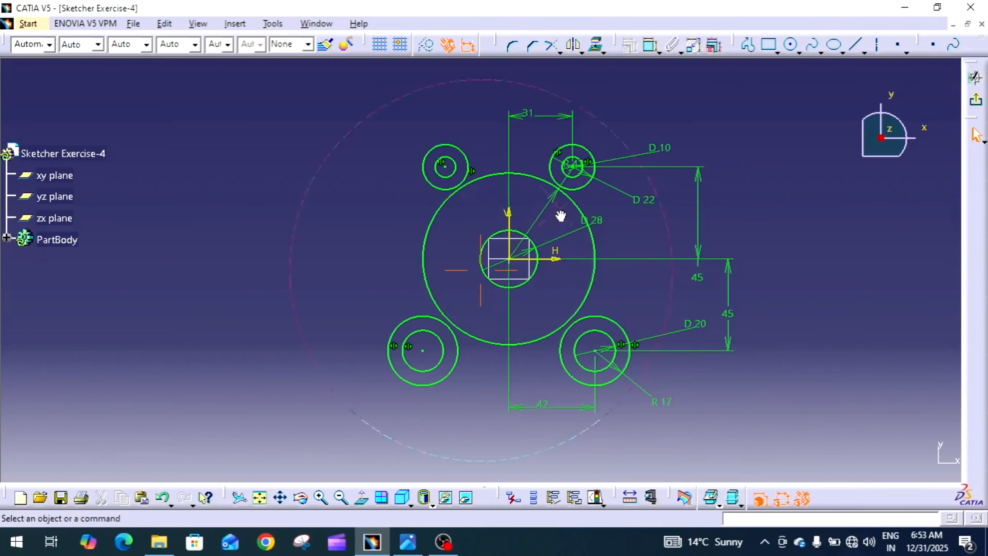
{"action": "mouse_move", "coordinate": [561, 216]}
{"action": "middle_mouse_down"}
{"action": "mouse_move", "coordinate": [584, 156]}
{"action": "mouse_move", "coordinate": [555, 266]}
{"action": "middle_mouse_up"}
{"action": "left_click", "coordinate": [517, 52]}
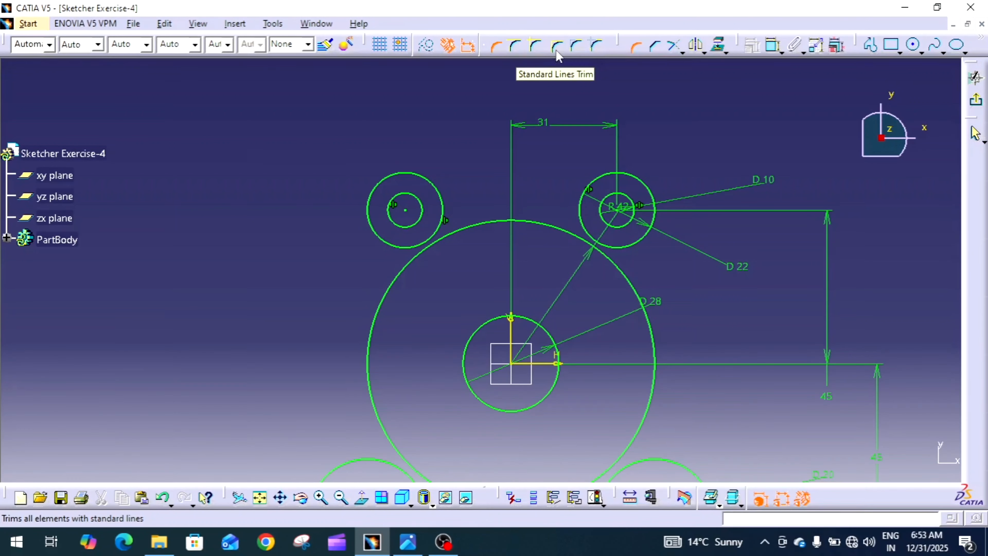
{"action": "left_click", "coordinate": [535, 52]}
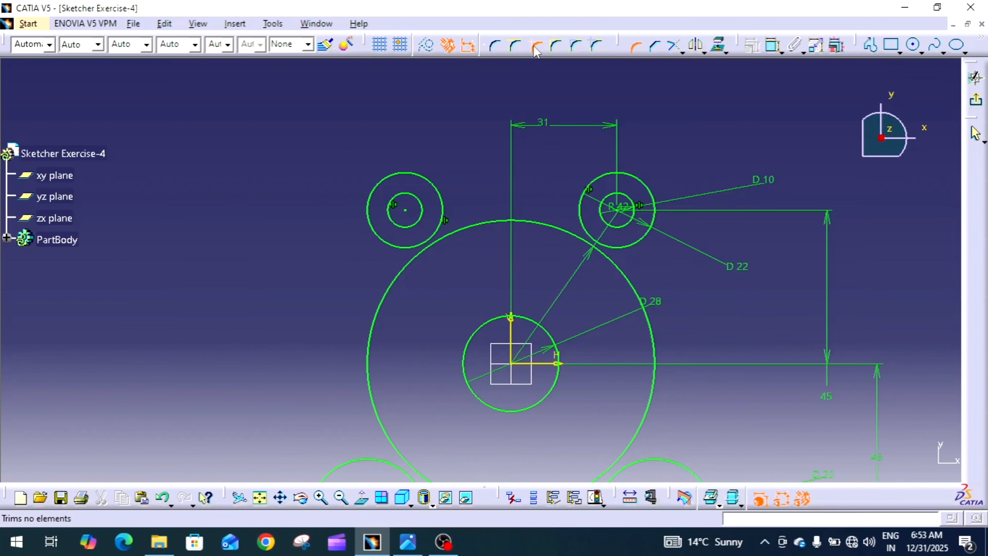